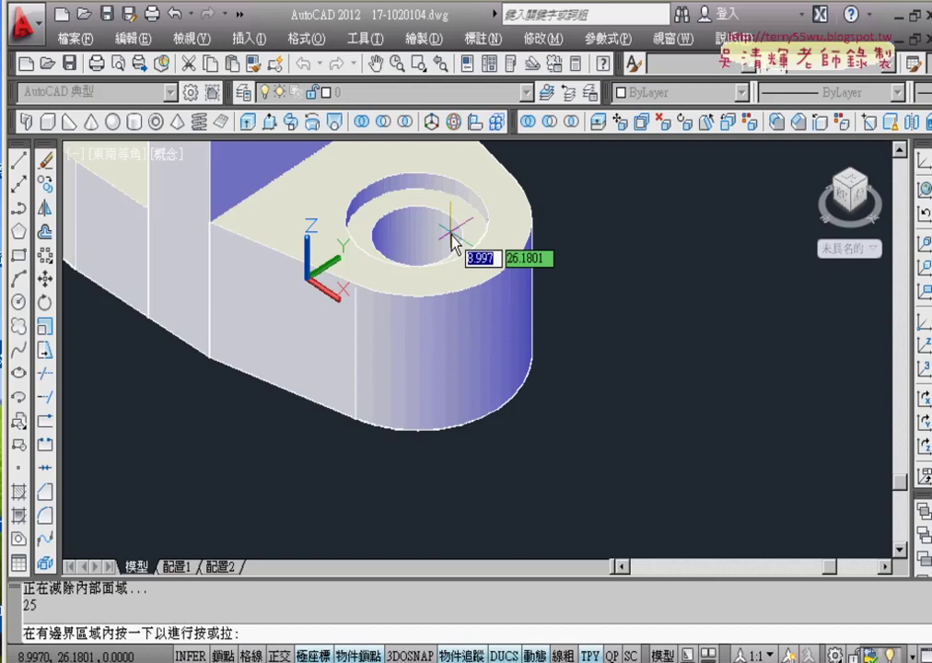
Pan the view to the counterbored lug end and start the Union command.
{"action": "middle_click_drag", "start_coordinate": [548, 291], "coordinate": [547, 347]}
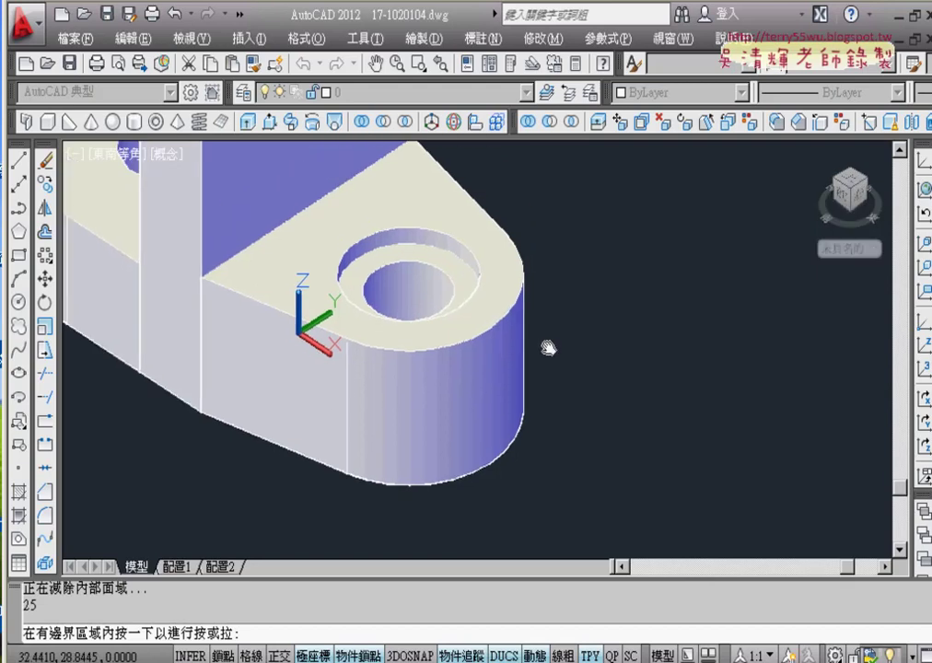
{"action": "left_click", "coordinate": [529, 123]}
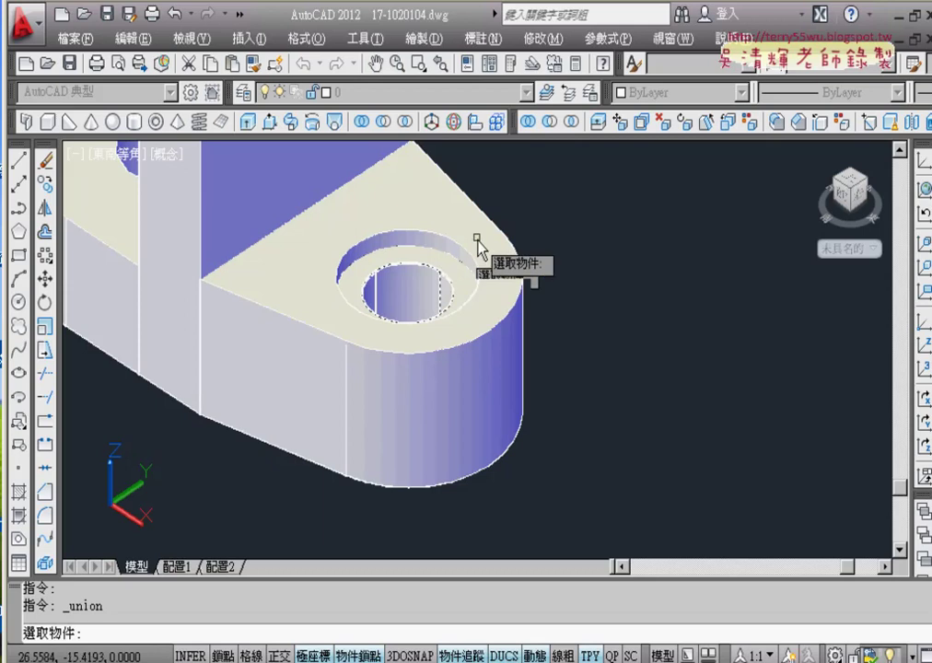
Union the six lug solids selected by a crossing window, then zoom out to the whole part.
{"action": "left_click", "coordinate": [577, 272]}
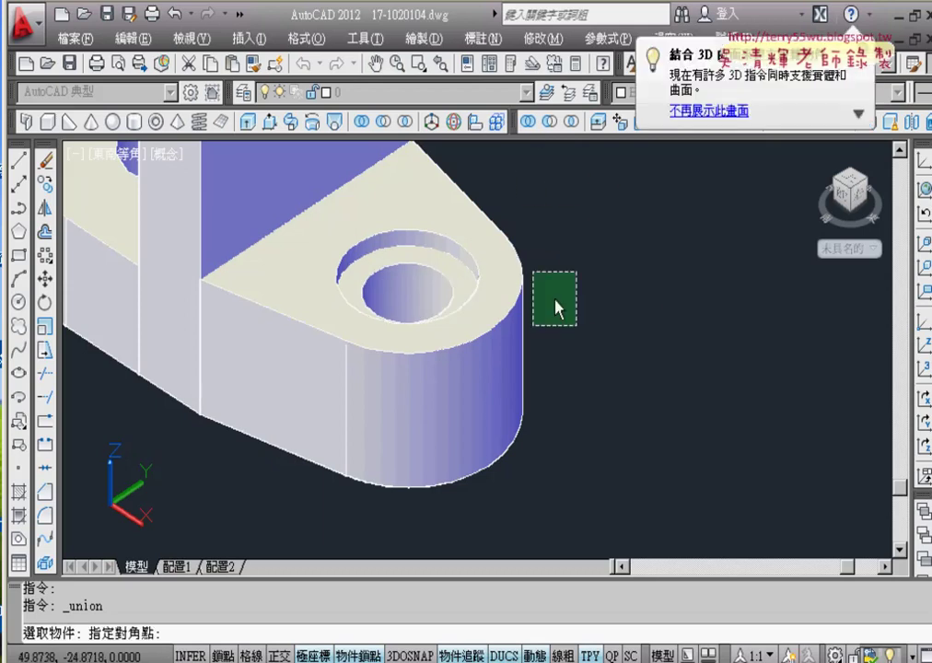
{"action": "left_click", "coordinate": [443, 446]}
{"action": "key", "text": "Return"}
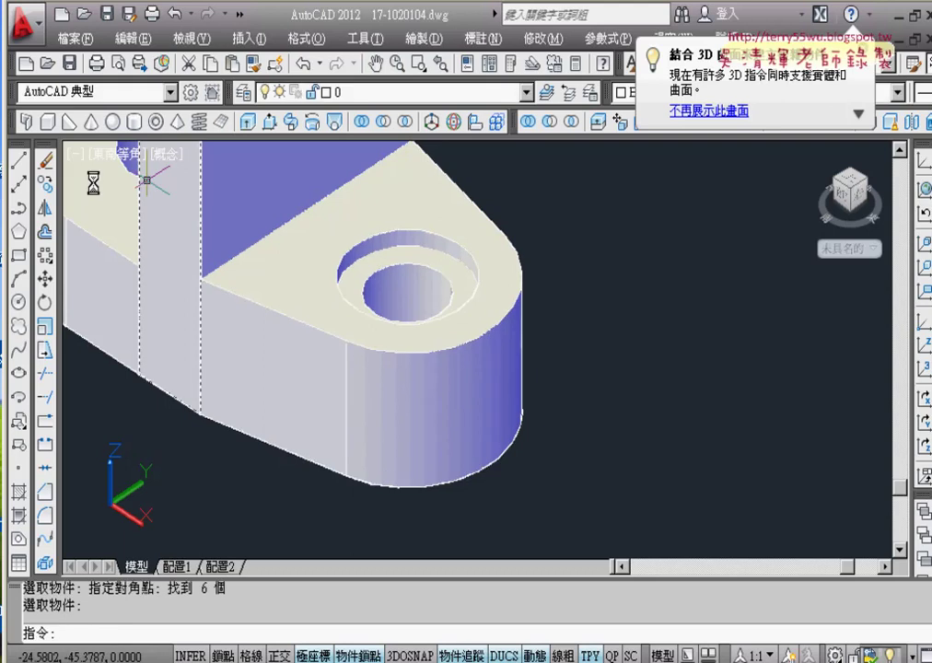
{"action": "middle_click_drag", "start_coordinate": [80, 234], "coordinate": [218, 319]}
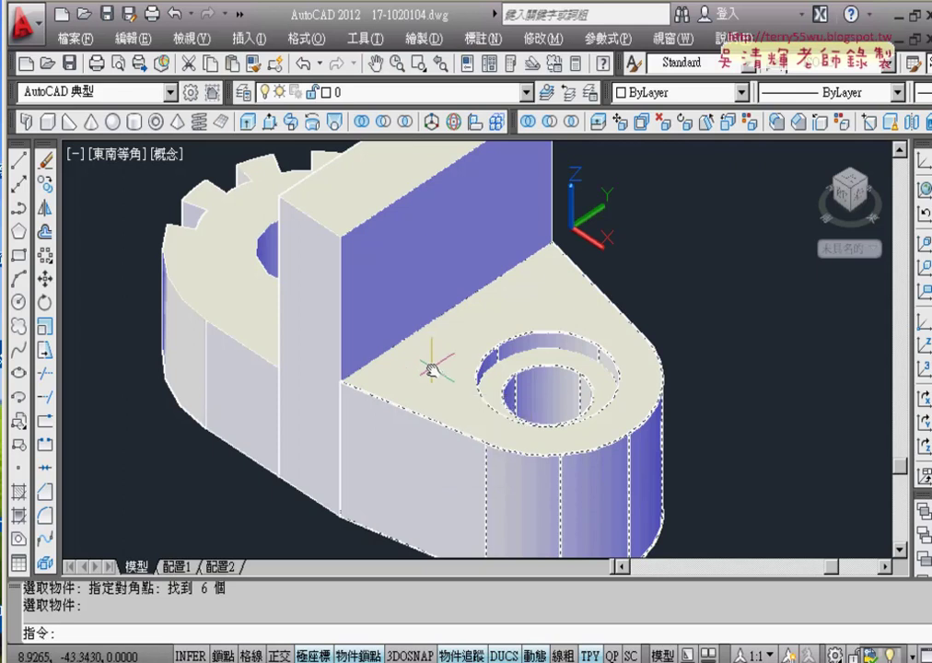
{"action": "scroll", "coordinate": [425, 371], "scroll_direction": "down", "scroll_amount": 2}
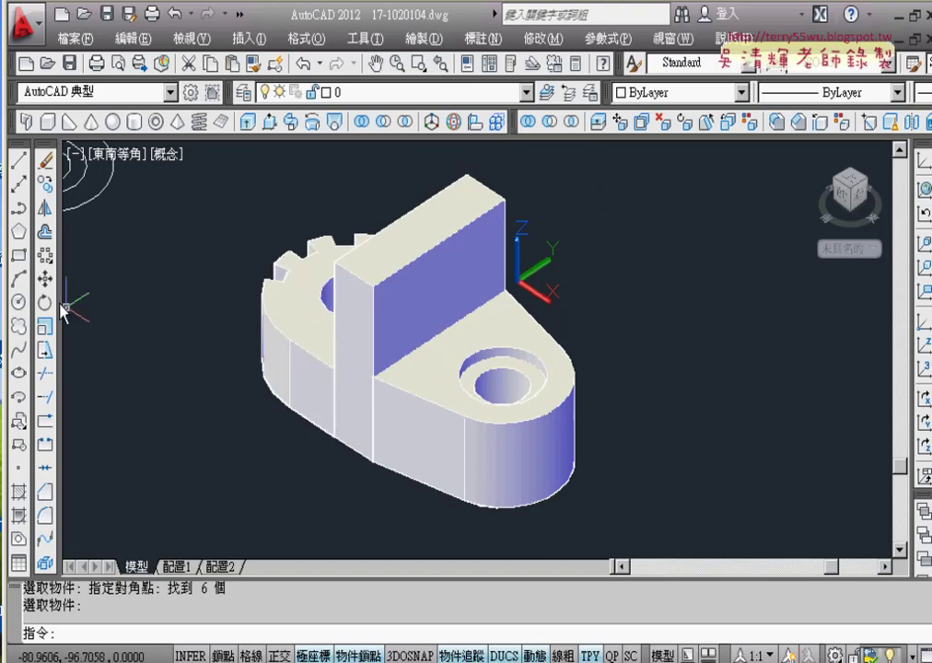
Move the slotted round boss 16 units upward against the vertical plate.
{"action": "left_click", "coordinate": [45, 279]}
{"action": "left_click", "coordinate": [315, 356]}
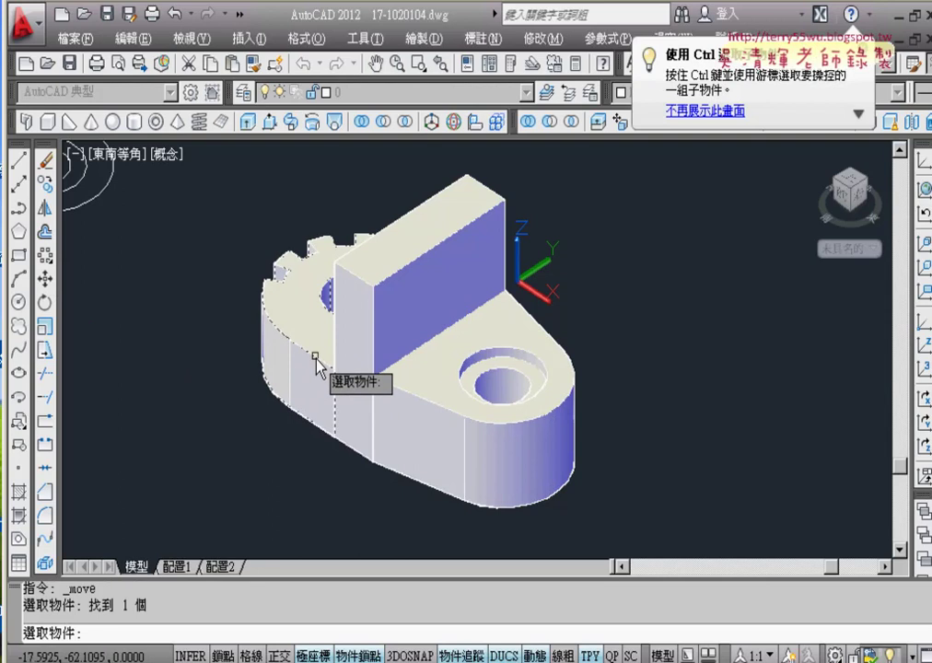
{"action": "key", "text": "Return"}
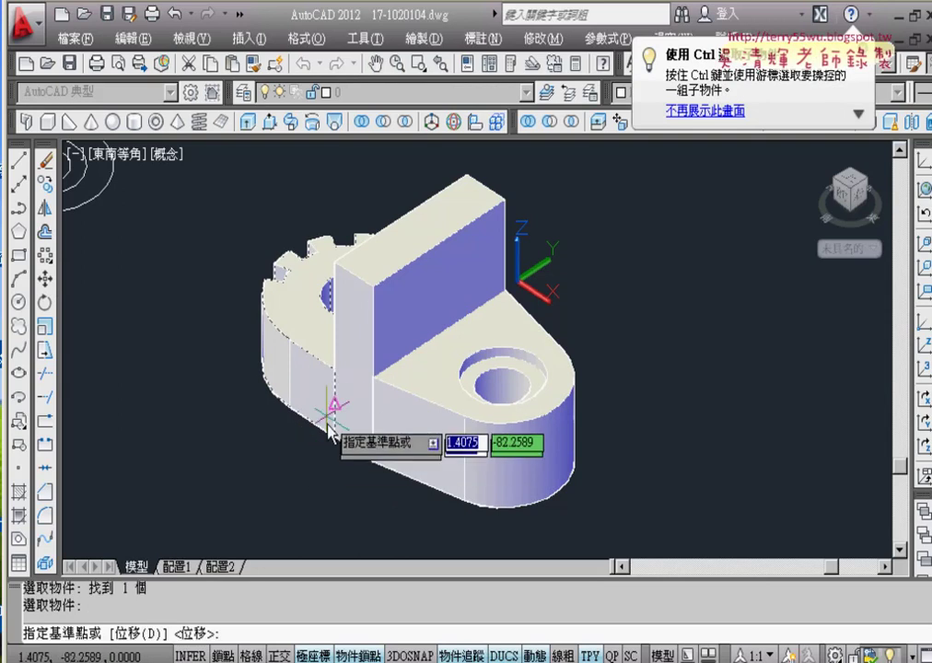
{"action": "left_click", "coordinate": [332, 406]}
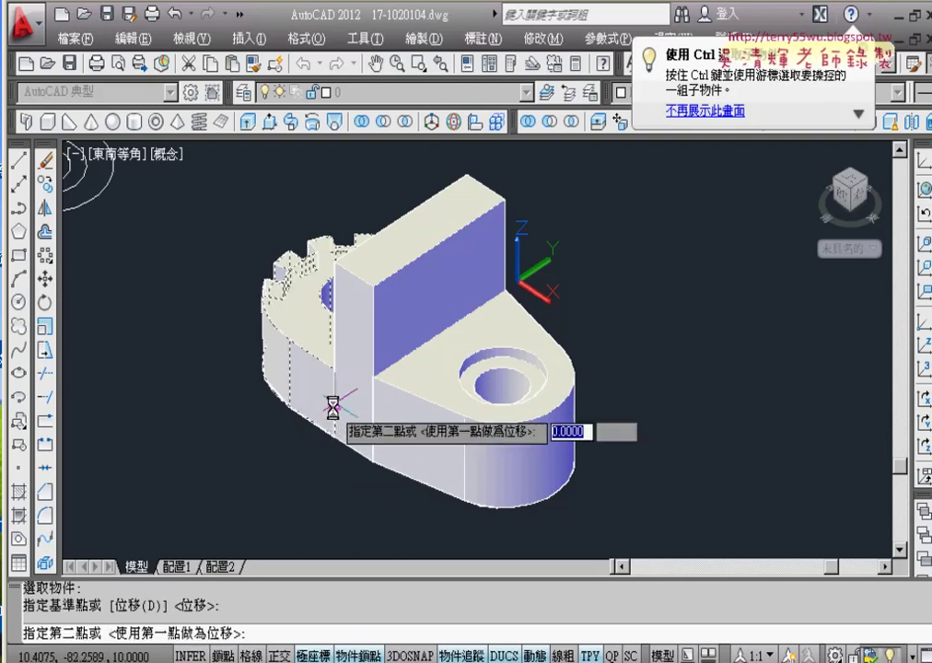
{"action": "left_click", "coordinate": [334, 353]}
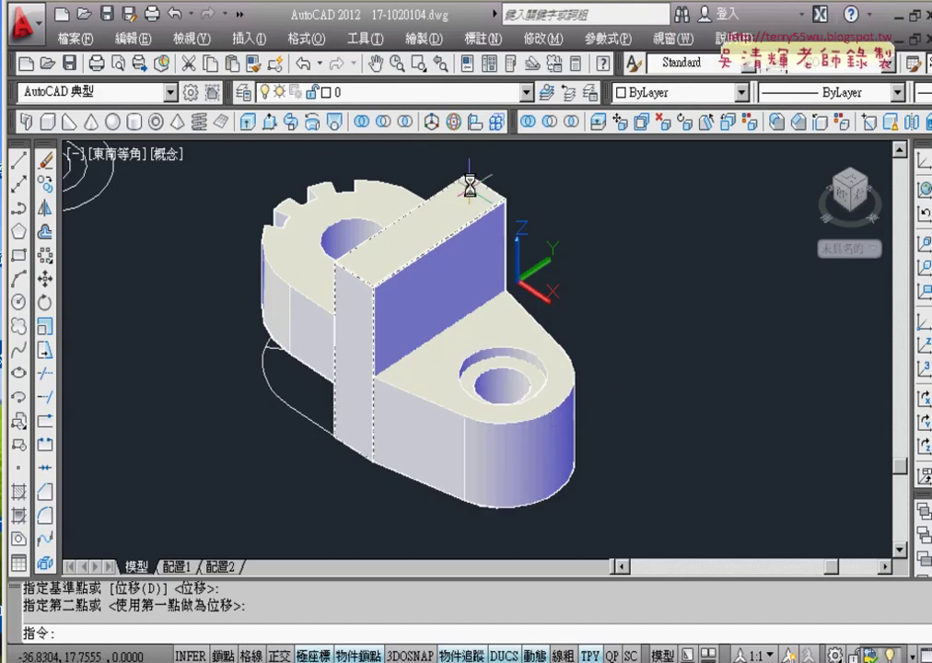
{"action": "left_click", "coordinate": [458, 129]}
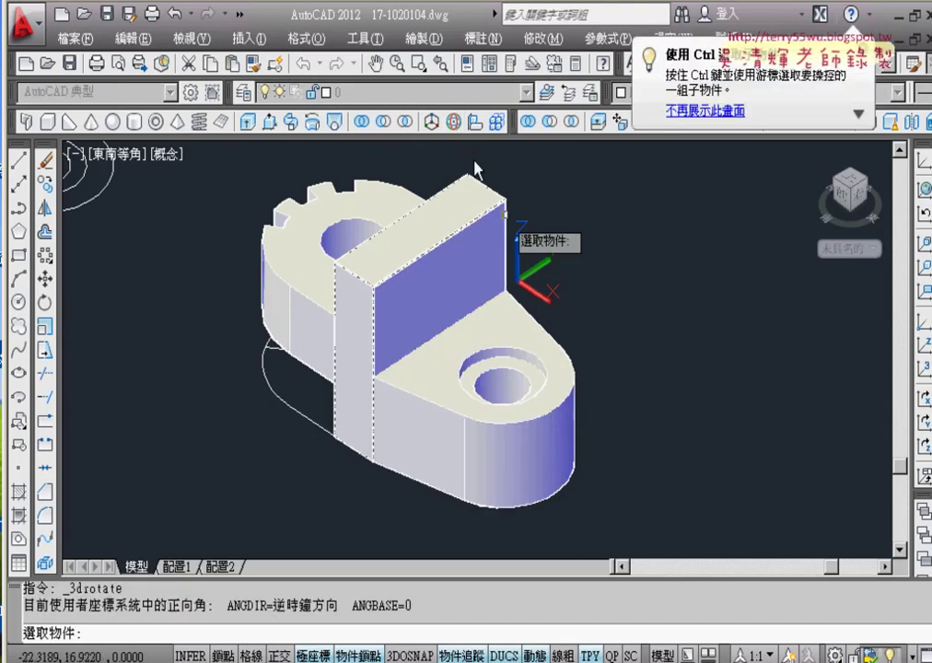
Rotate the counterbored lug 90° about its hole centre so it stands upright.
{"action": "left_click", "coordinate": [570, 422]}
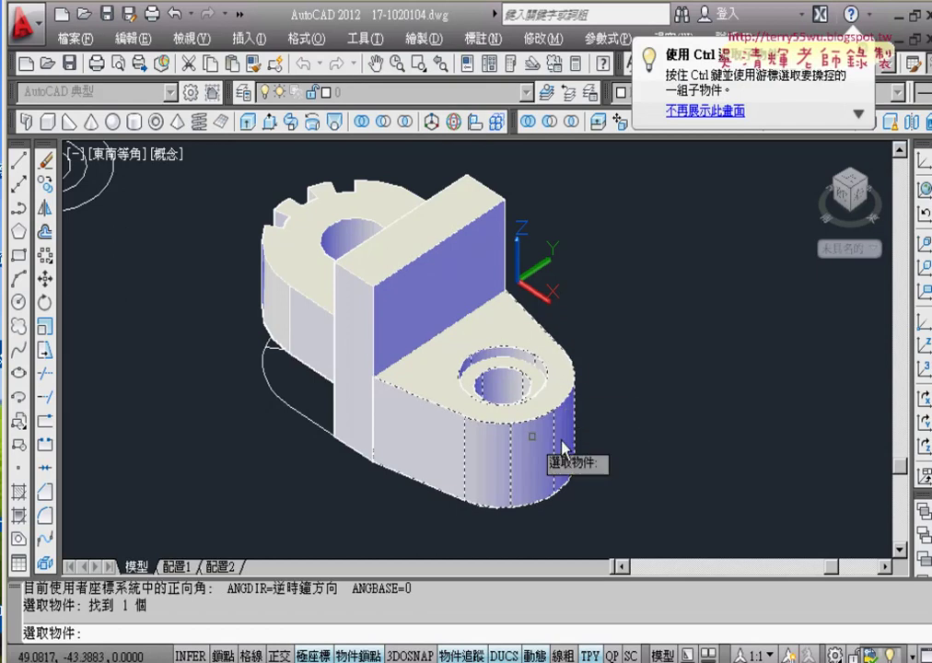
{"action": "key", "text": "Return"}
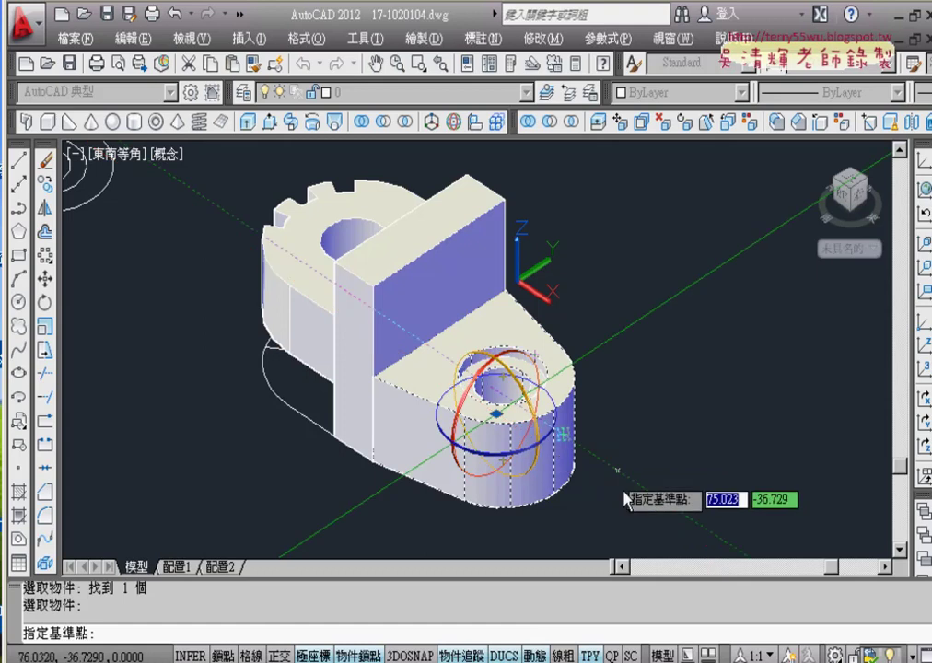
{"action": "left_click", "coordinate": [520, 425]}
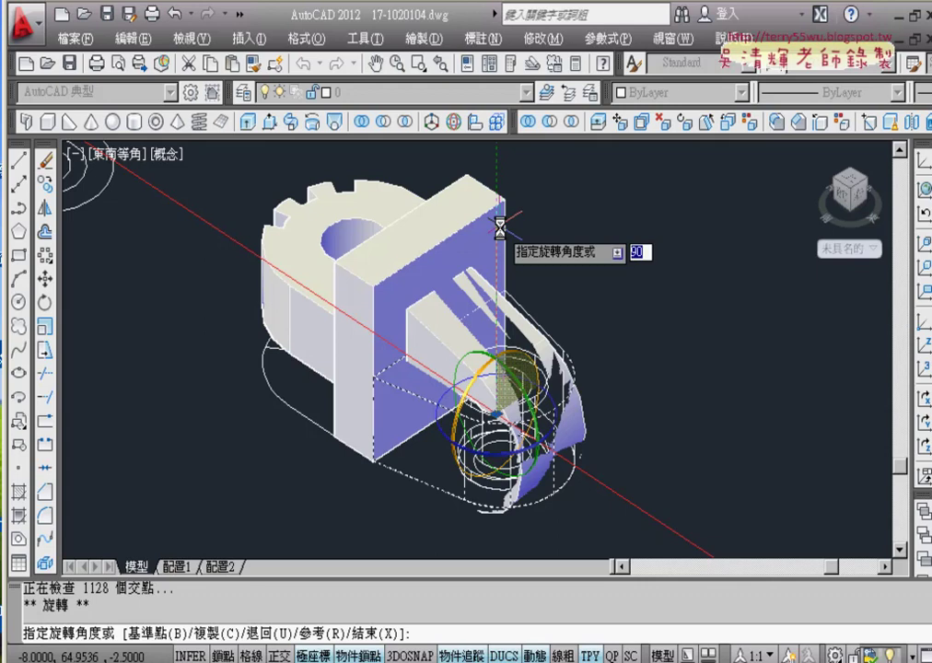
{"action": "key", "text": "Return"}
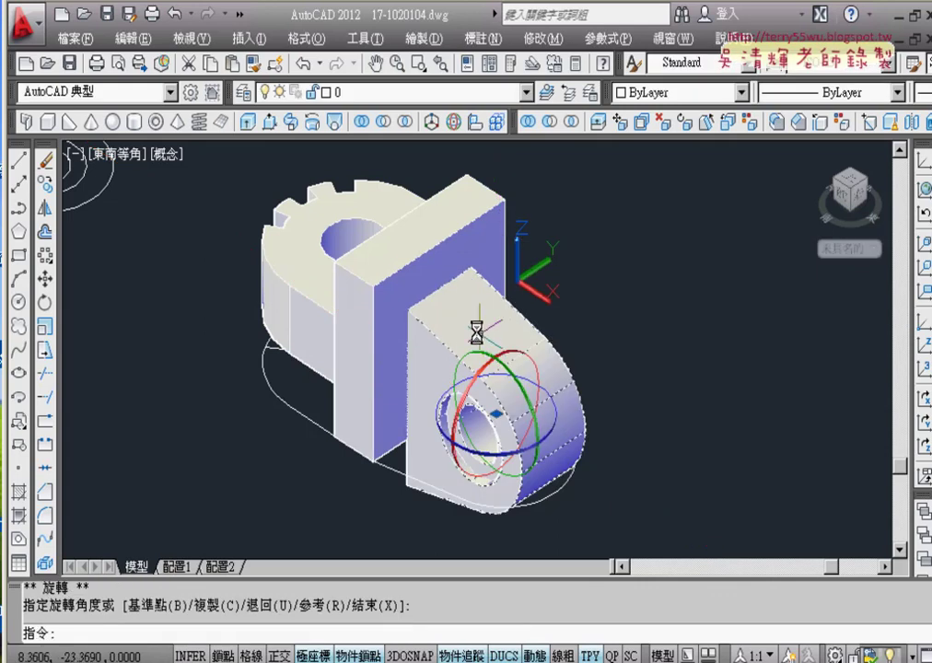
Move the upright lug 13.5 units so it butts against the vertical plate.
{"action": "left_click", "coordinate": [44, 278]}
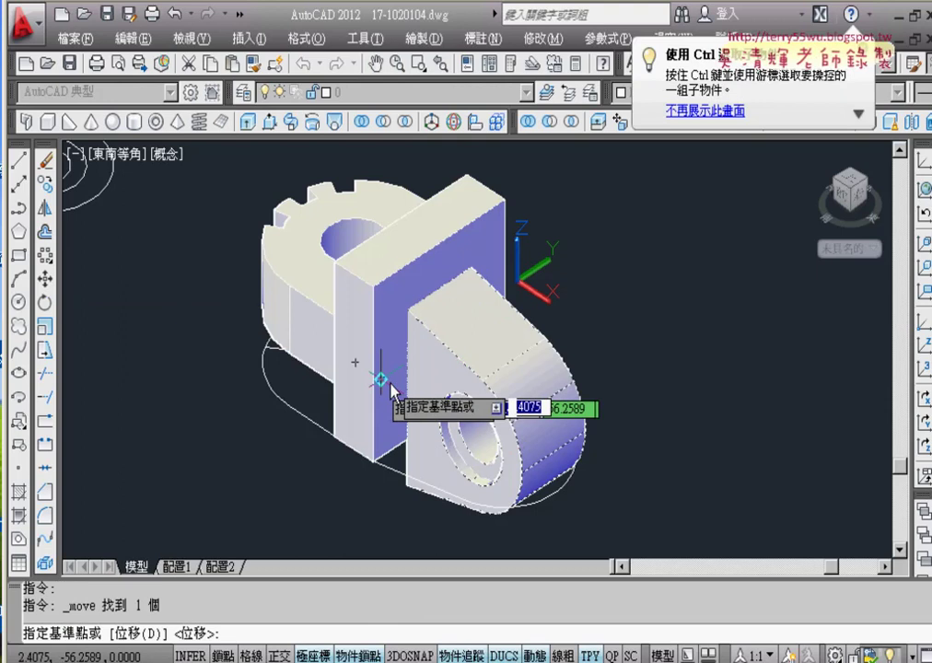
{"action": "left_click", "coordinate": [440, 290]}
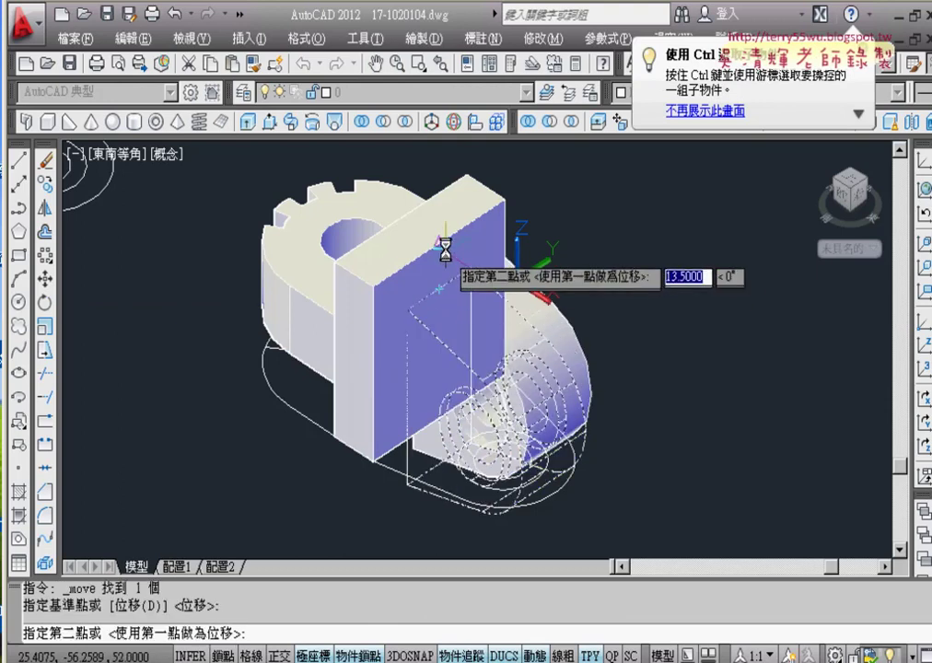
{"action": "left_click", "coordinate": [444, 247]}
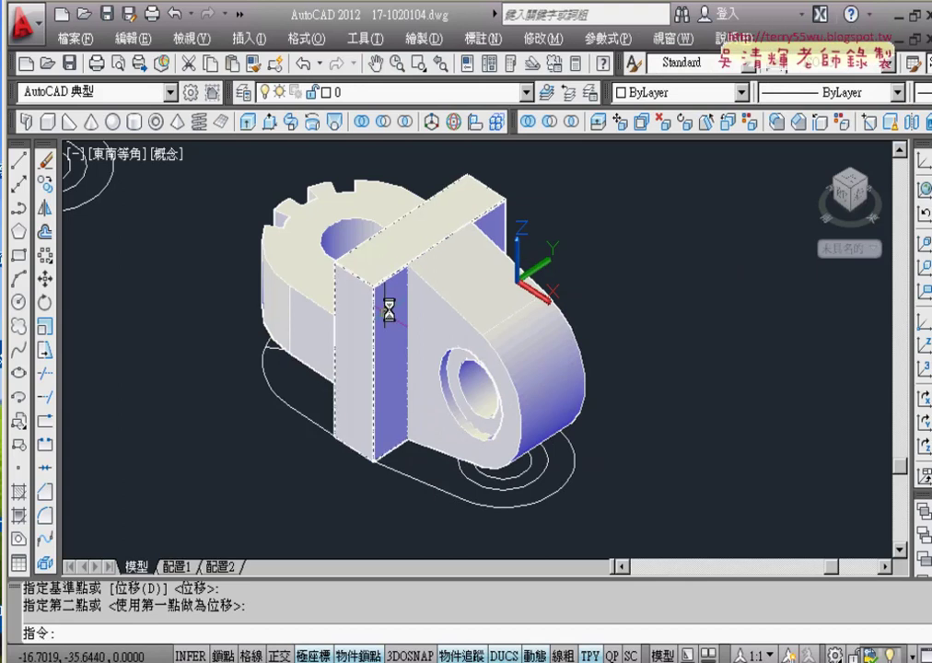
{"action": "middle_click_drag", "start_coordinate": [385, 312], "coordinate": [488, 387]}
{"action": "scroll", "coordinate": [488, 387], "scroll_direction": "up", "scroll_amount": 2}
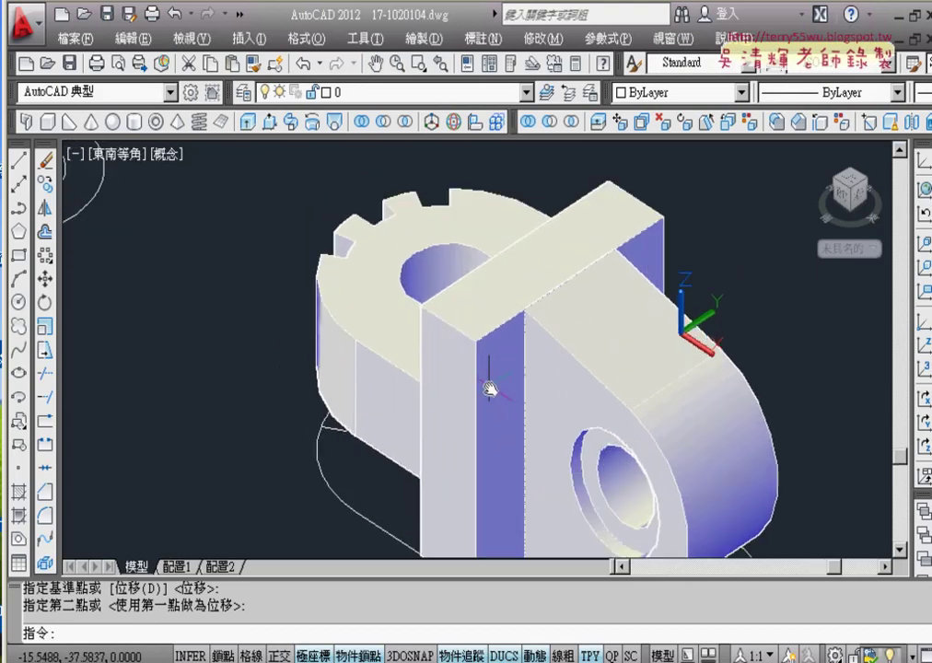
{"action": "middle_click_drag", "start_coordinate": [433, 380], "coordinate": [368, 287]}
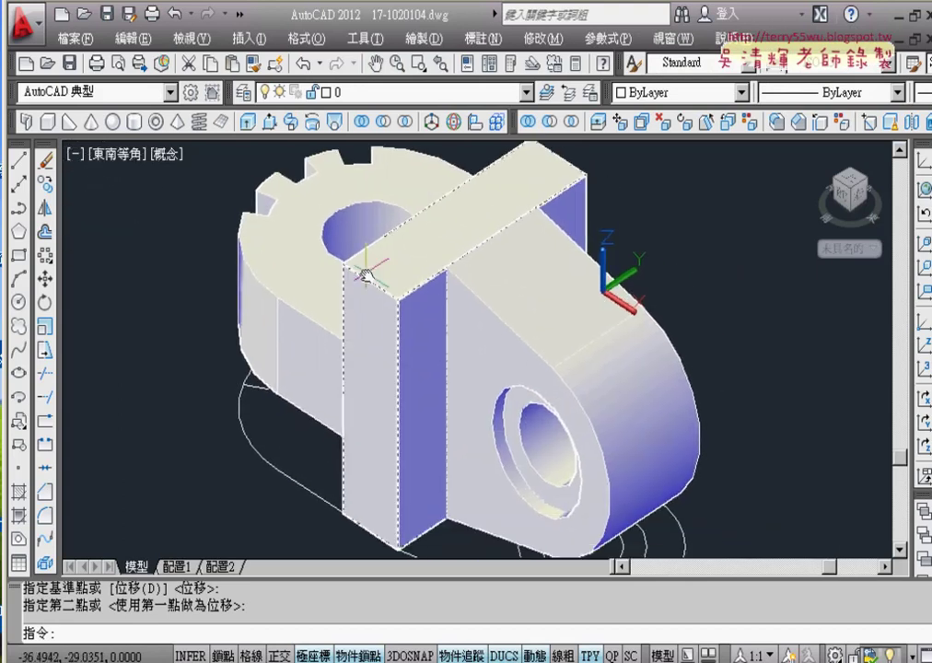
{"action": "left_click", "coordinate": [170, 154]}
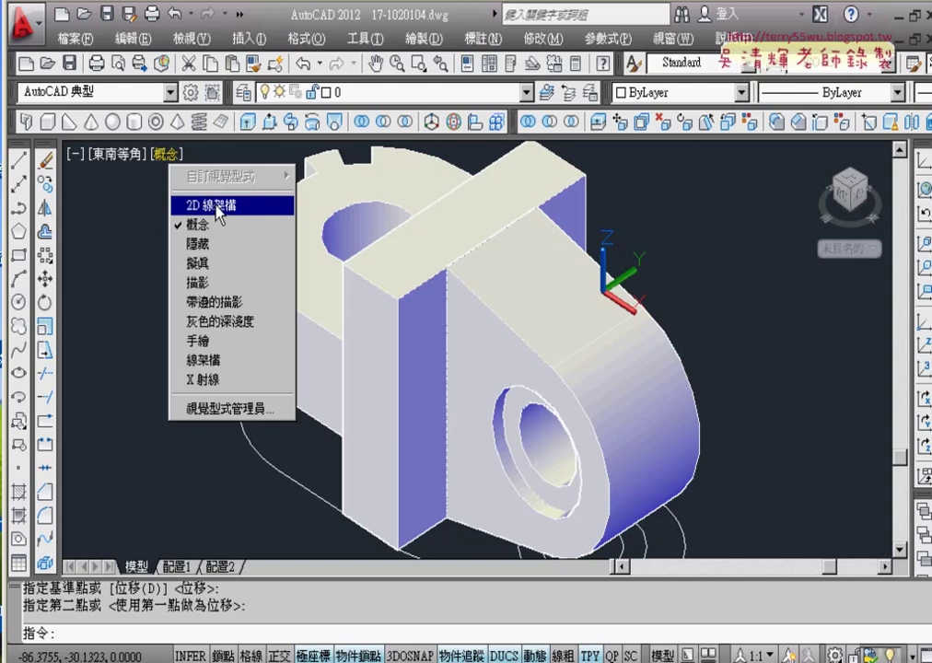
Change the visual style from Conceptual to 2D Wireframe.
{"action": "left_click", "coordinate": [217, 214]}
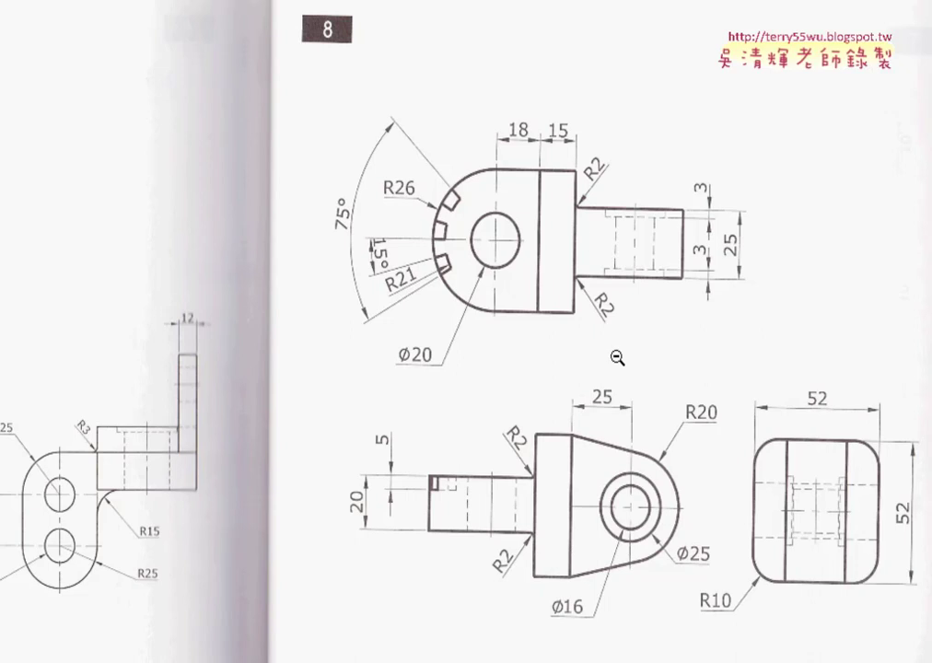
{"action": "left_click", "coordinate": [593, 197]}
{"action": "left_click_drag", "start_coordinate": [589, 182], "coordinate": [604, 183]}
{"action": "left_click_drag", "start_coordinate": [595, 294], "coordinate": [619, 304]}
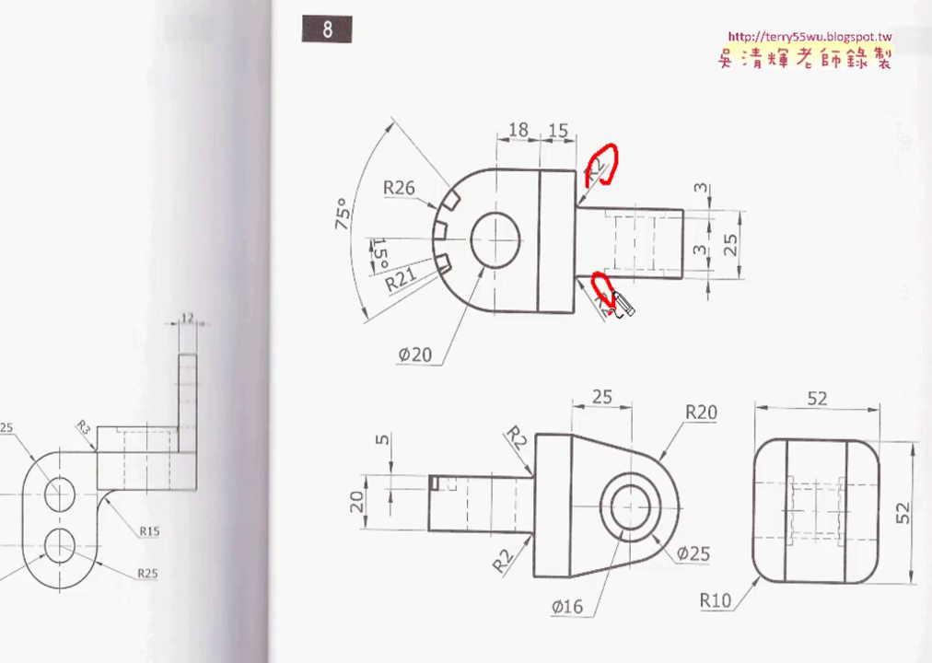
{"action": "left_click_drag", "start_coordinate": [515, 422], "coordinate": [523, 443]}
{"action": "left_click_drag", "start_coordinate": [499, 550], "coordinate": [503, 566]}
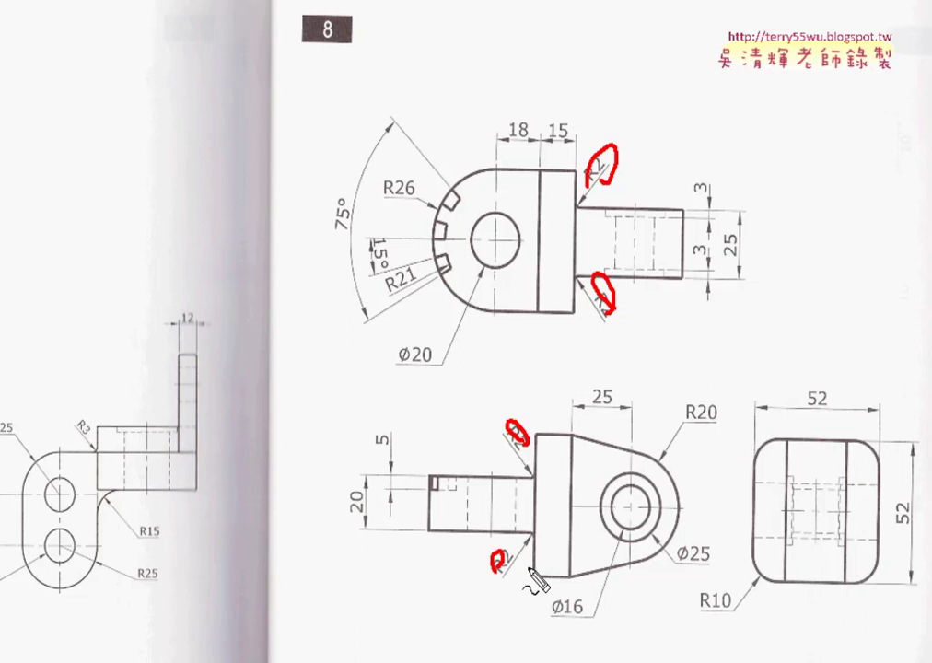
{"action": "key", "text": "e"}
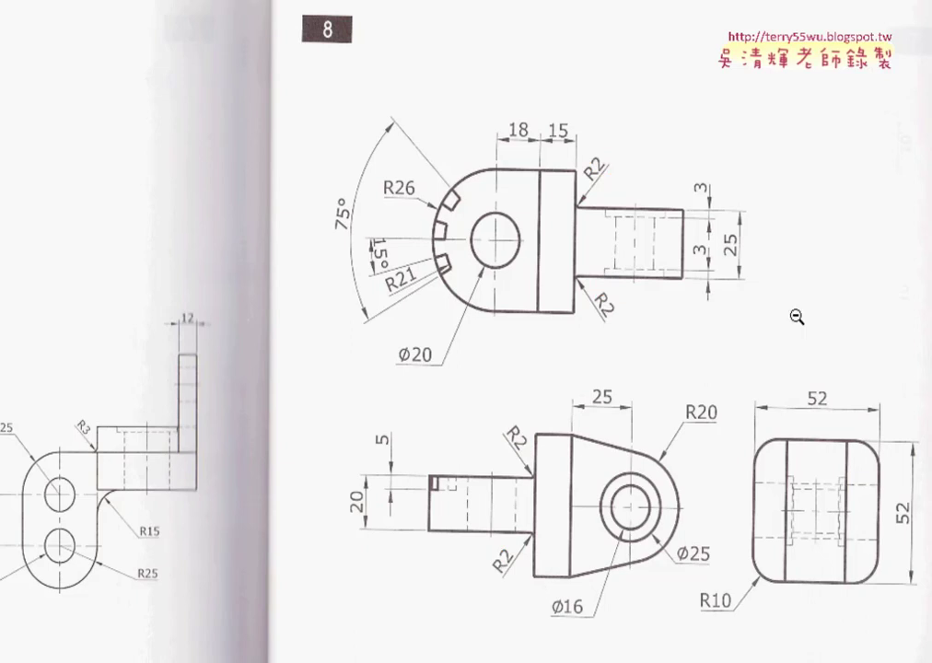
Begin a fillet on the first bracket edge with radius 10.
{"action": "key", "text": "Escape"}
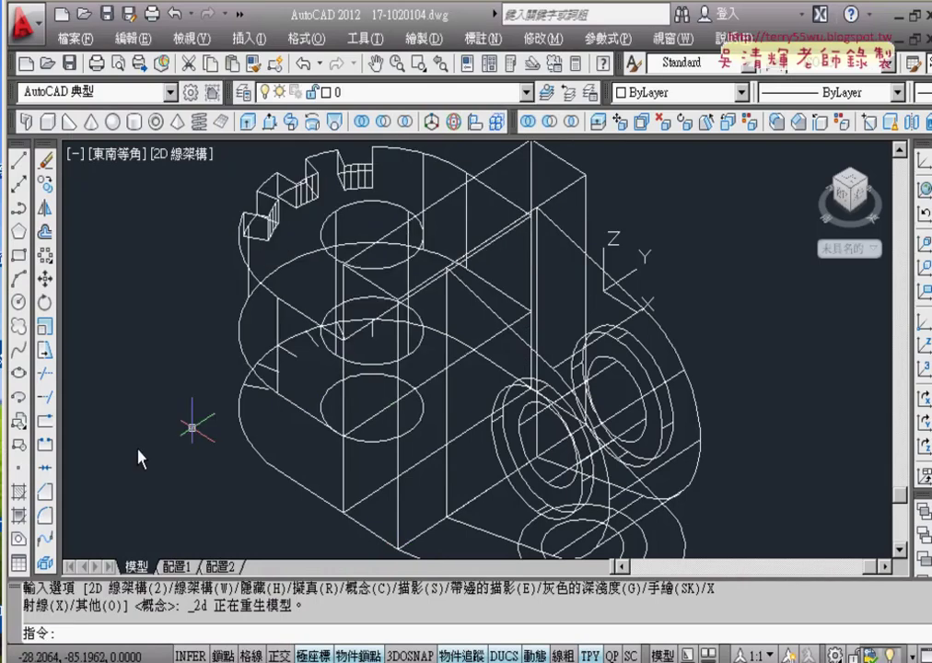
{"action": "left_click", "coordinate": [46, 518]}
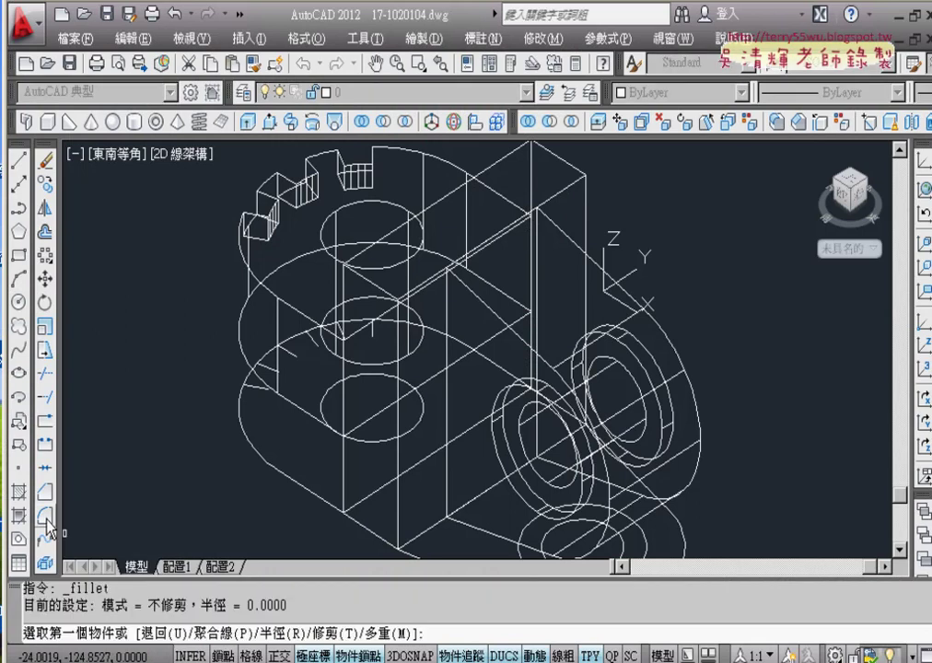
{"action": "left_click", "coordinate": [381, 293]}
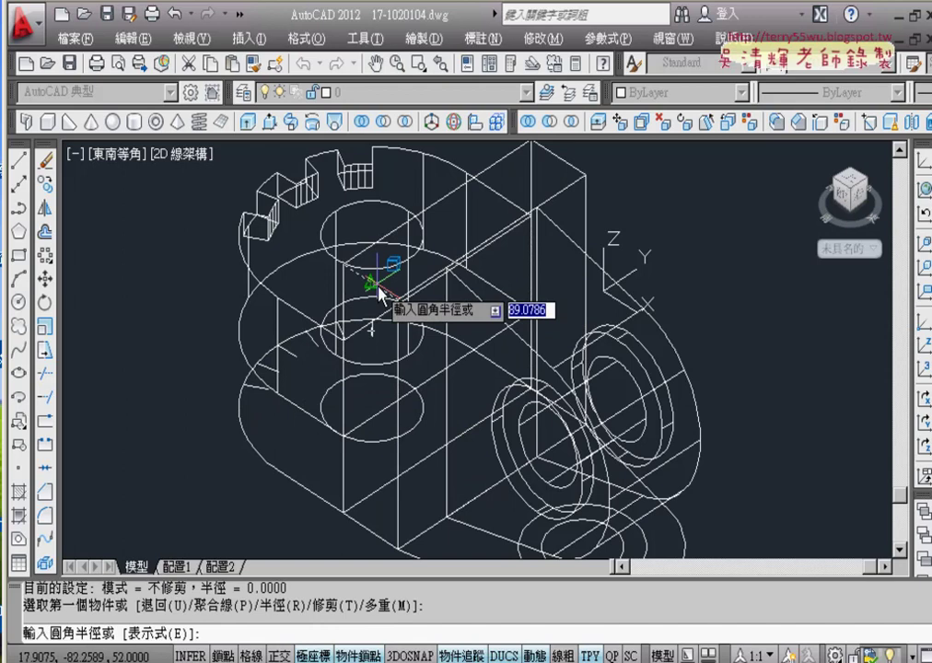
{"action": "type", "text": "1"}
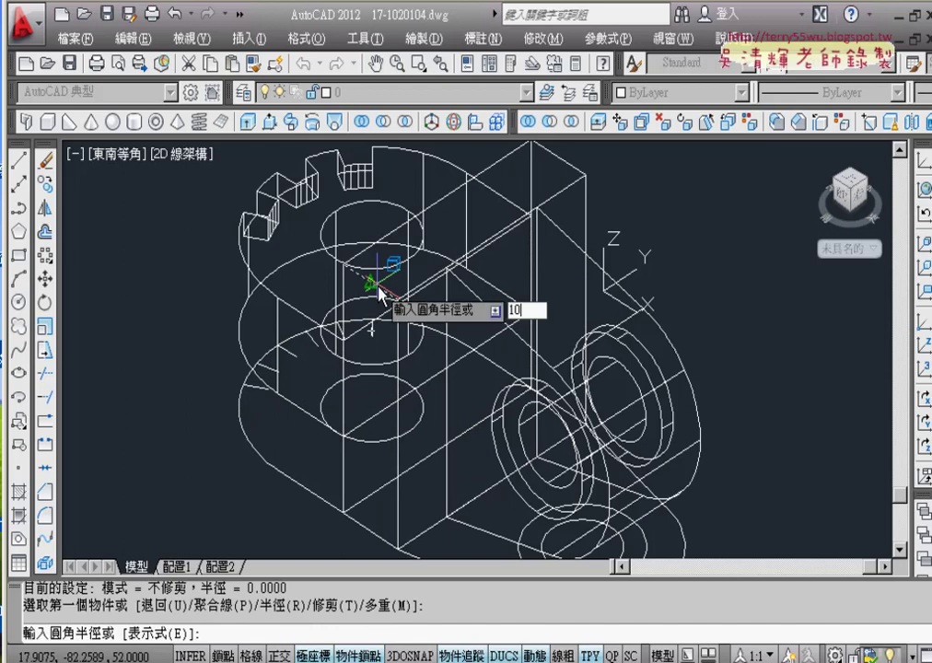
{"action": "type", "text": "0"}
{"action": "key", "text": "Return"}
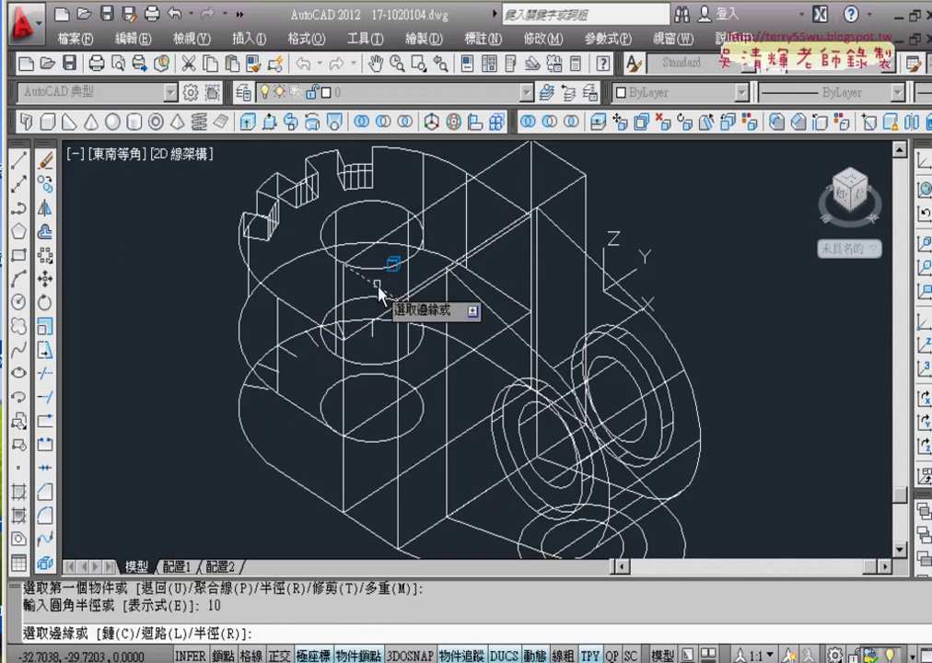
Add the top-right, bottom front and lug-side edges and apply the R10 fillets.
{"action": "left_click", "coordinate": [563, 159]}
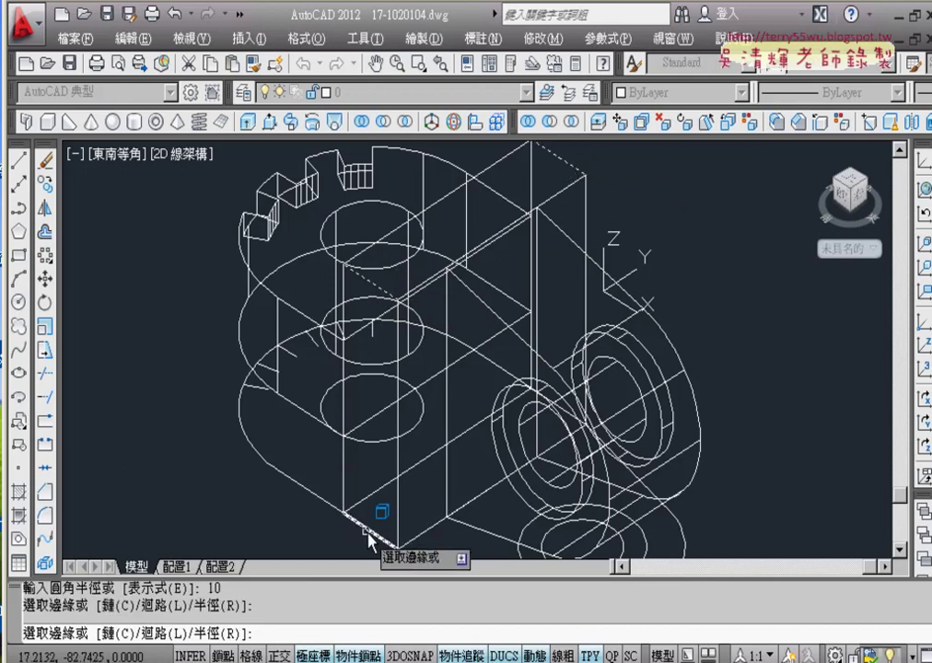
{"action": "left_click", "coordinate": [370, 523]}
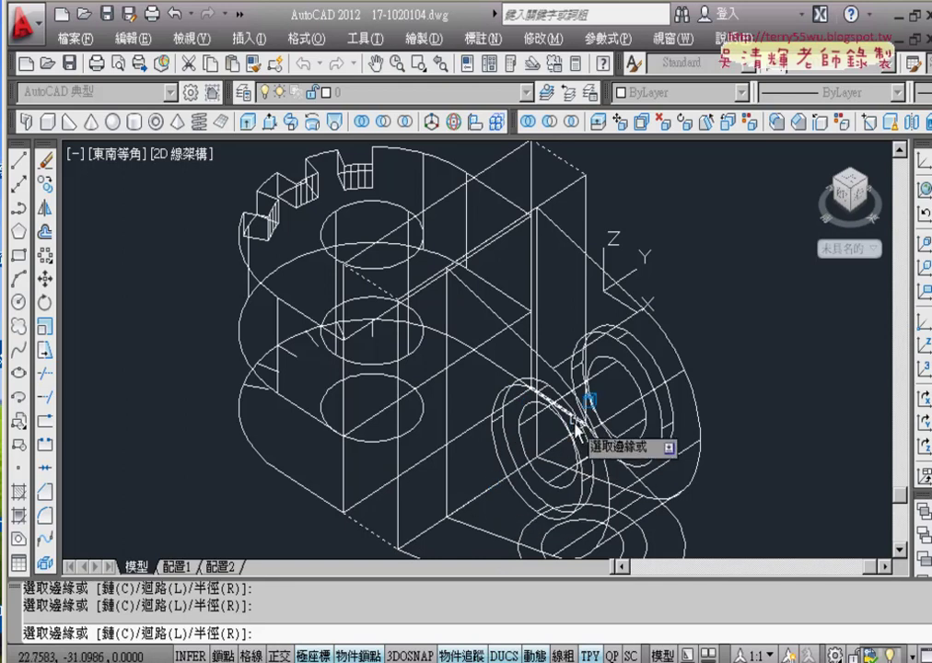
{"action": "scroll", "coordinate": [569, 433], "scroll_direction": "up", "scroll_amount": 2}
{"action": "scroll", "coordinate": [565, 419], "scroll_direction": "up", "scroll_amount": 2}
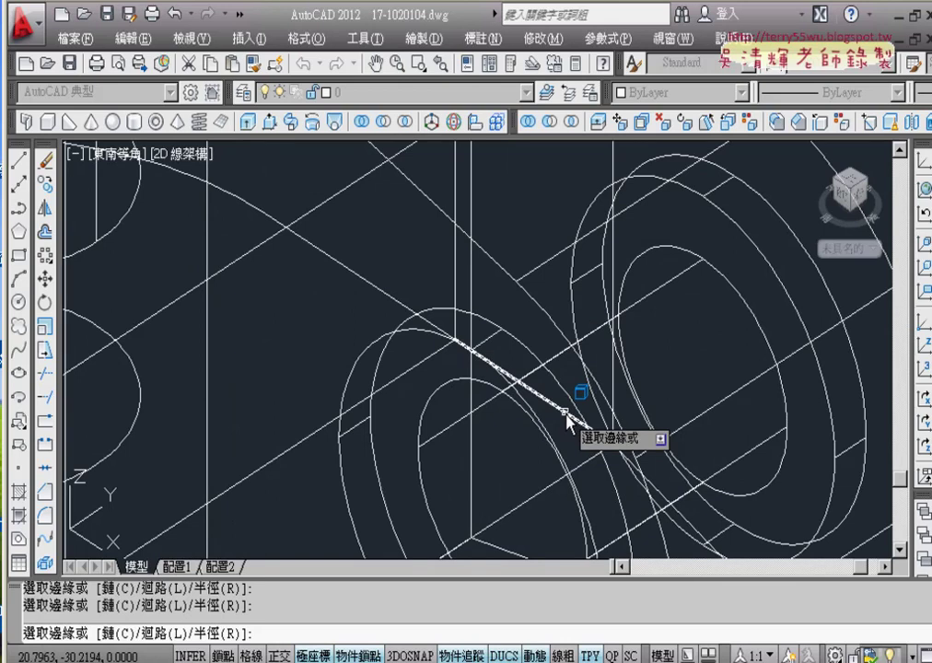
{"action": "left_click", "coordinate": [565, 414]}
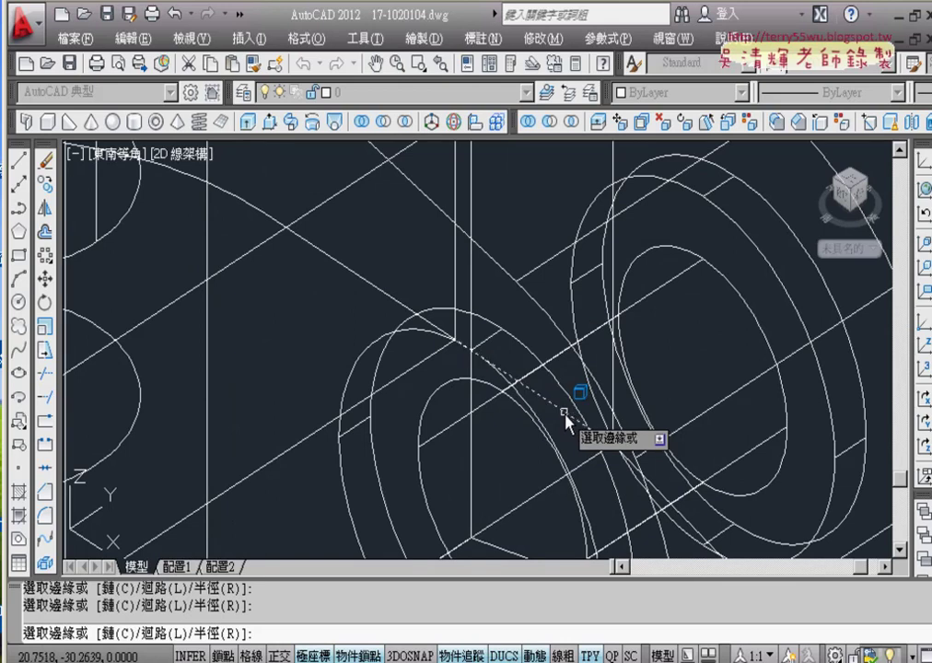
{"action": "key", "text": "Return"}
{"action": "scroll", "coordinate": [566, 414], "scroll_direction": "down", "scroll_amount": 2}
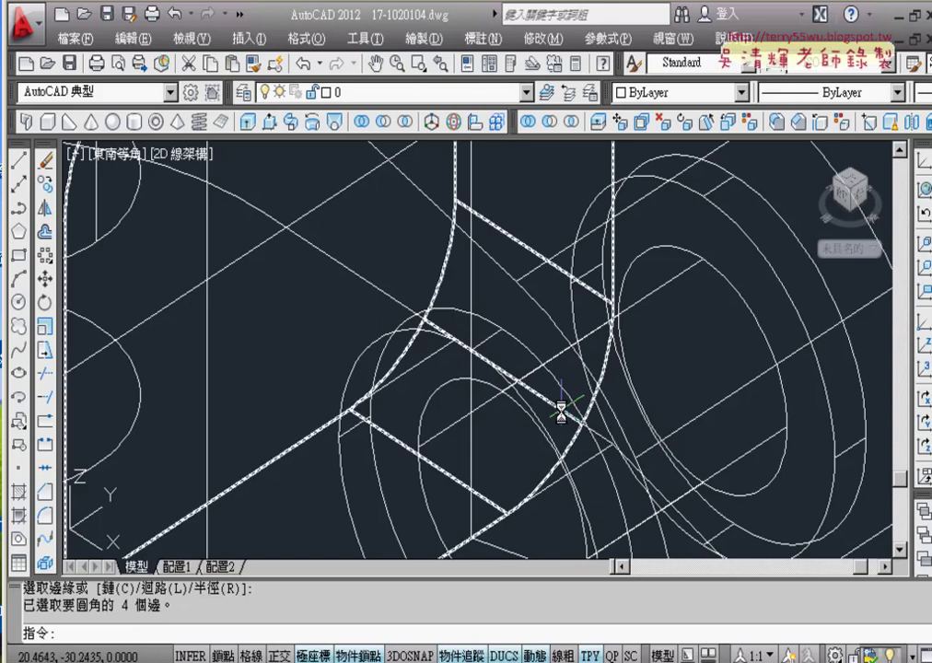
{"action": "scroll", "coordinate": [562, 412], "scroll_direction": "down", "scroll_amount": 3}
{"action": "scroll", "coordinate": [531, 412], "scroll_direction": "down", "scroll_amount": 2}
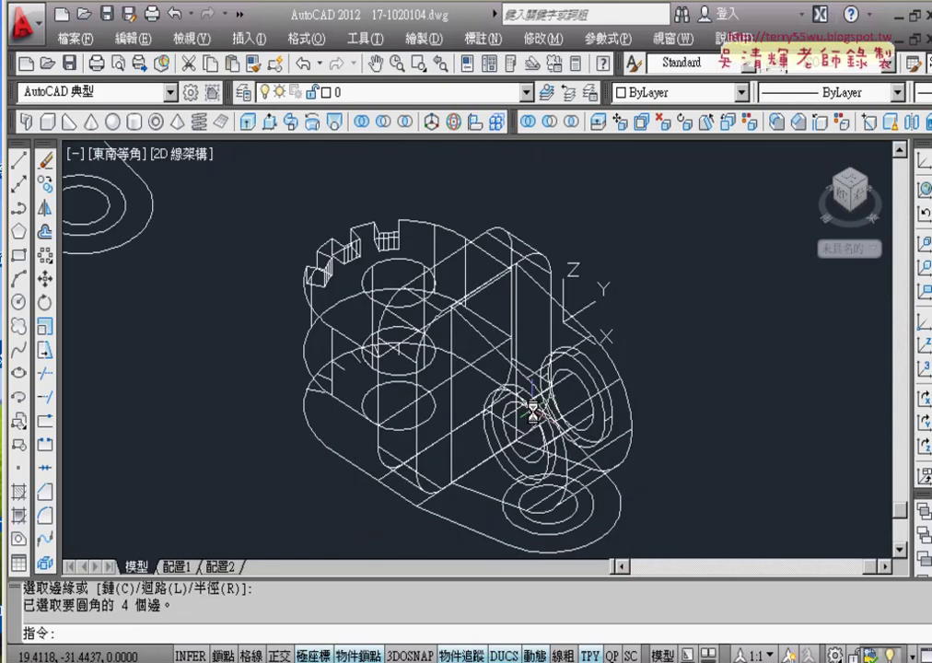
Set the visual style to Conceptual to view the filleted bracket shaded.
{"action": "left_click", "coordinate": [196, 158]}
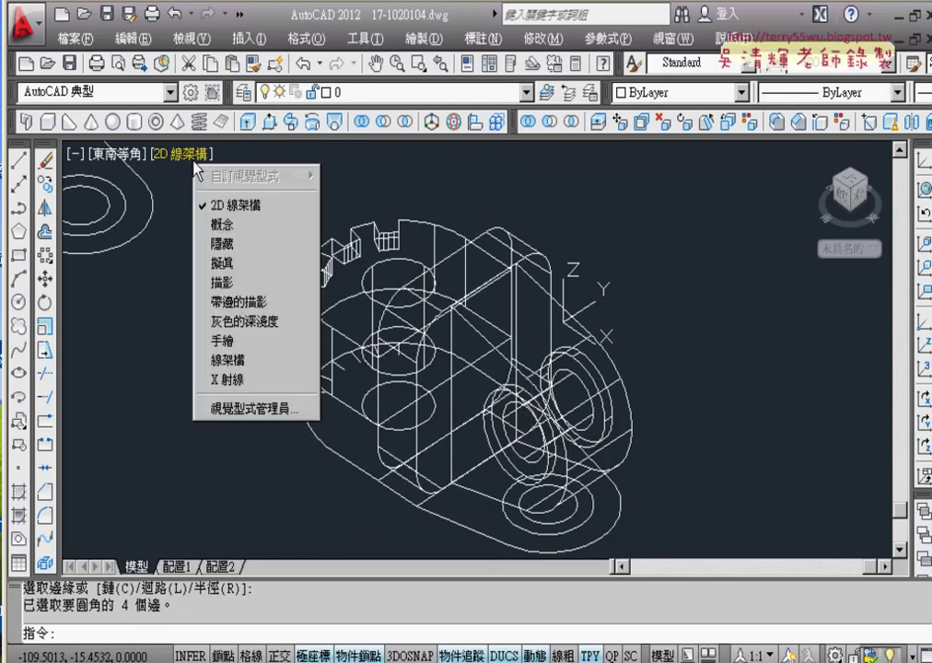
{"action": "left_click", "coordinate": [216, 191]}
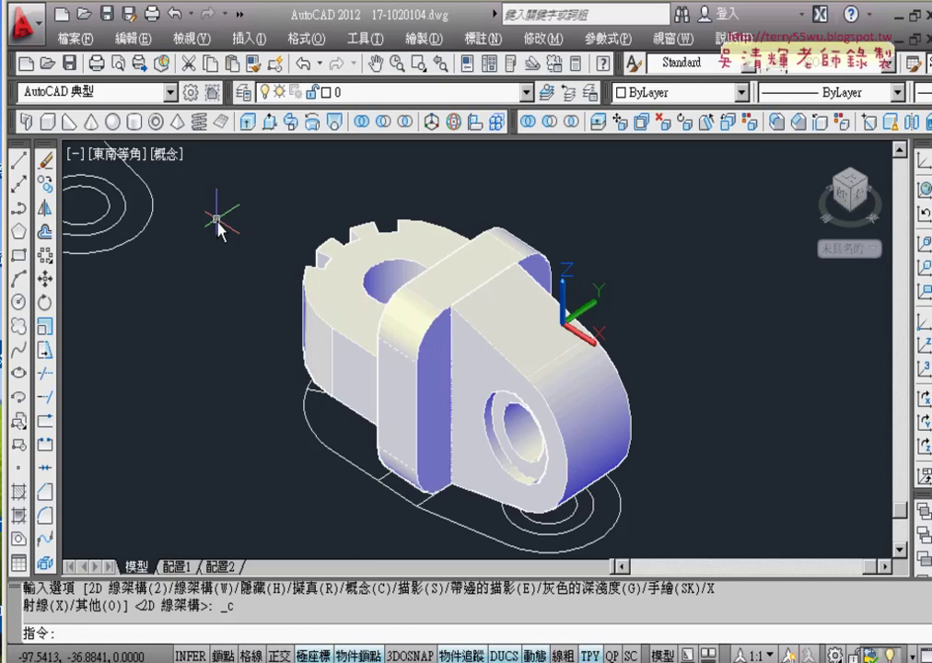
{"action": "left_click", "coordinate": [169, 159]}
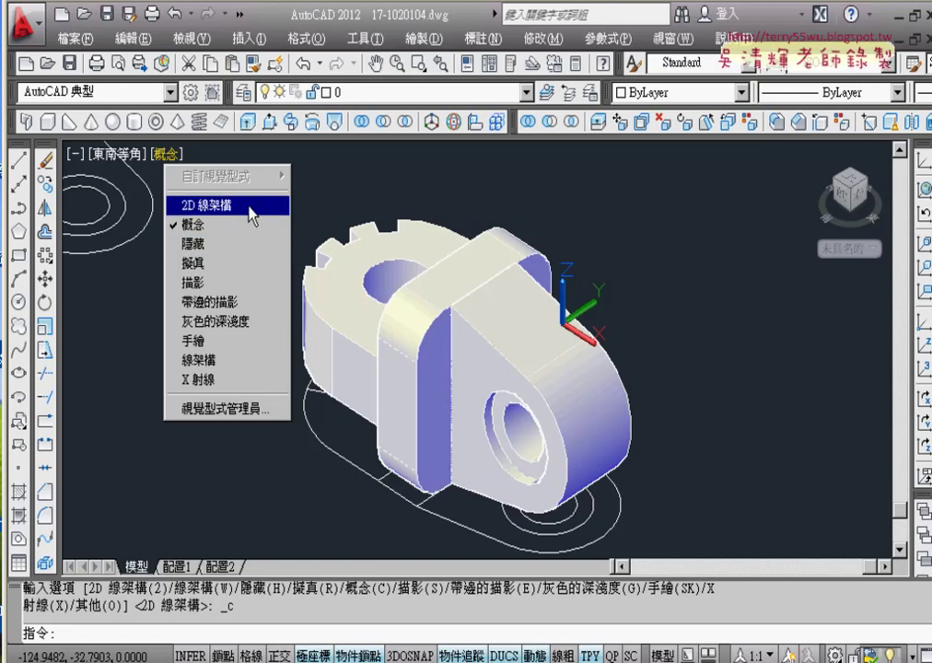
Return to 2D Wireframe, orbit the bracket, and cancel a started fillet without rounding edges.
{"action": "left_click", "coordinate": [251, 215]}
{"action": "mouse_move", "coordinate": [358, 409]}
{"action": "middle_mouse_down", "text": "shift"}
{"action": "mouse_move", "coordinate": [280, 379]}
{"action": "mouse_move", "coordinate": [229, 377]}
{"action": "middle_mouse_up", "text": "shift"}
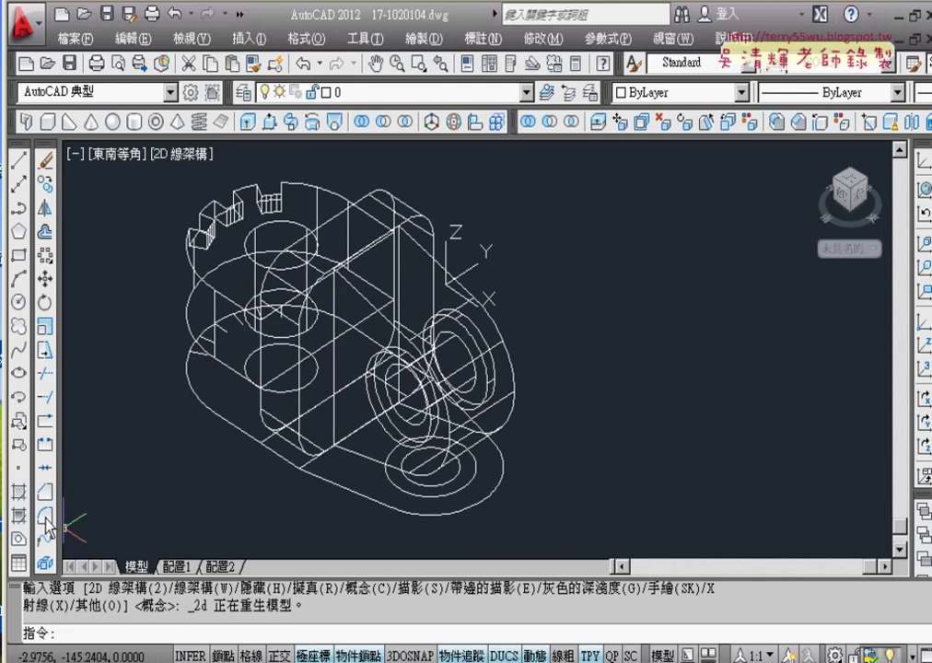
{"action": "left_click", "coordinate": [44, 516]}
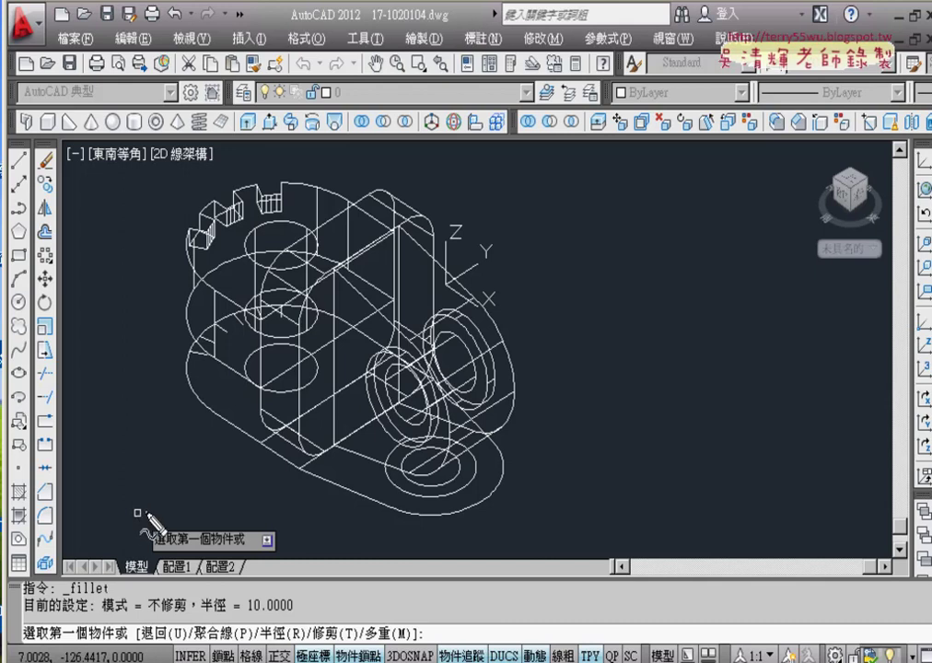
{"action": "left_click_drag", "start_coordinate": [334, 284], "coordinate": [335, 419]}
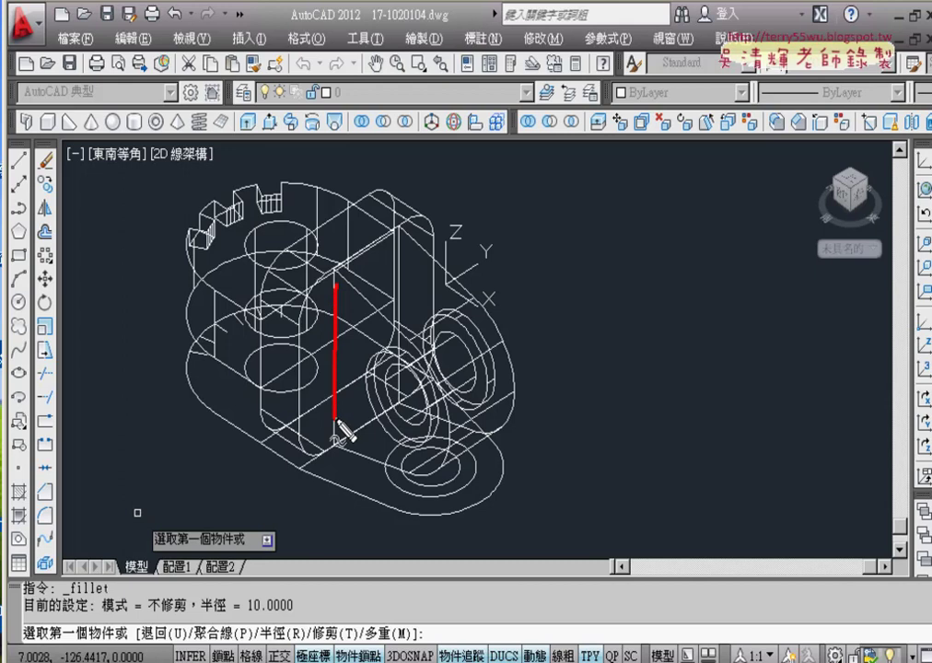
{"action": "left_click_drag", "start_coordinate": [401, 231], "coordinate": [402, 337]}
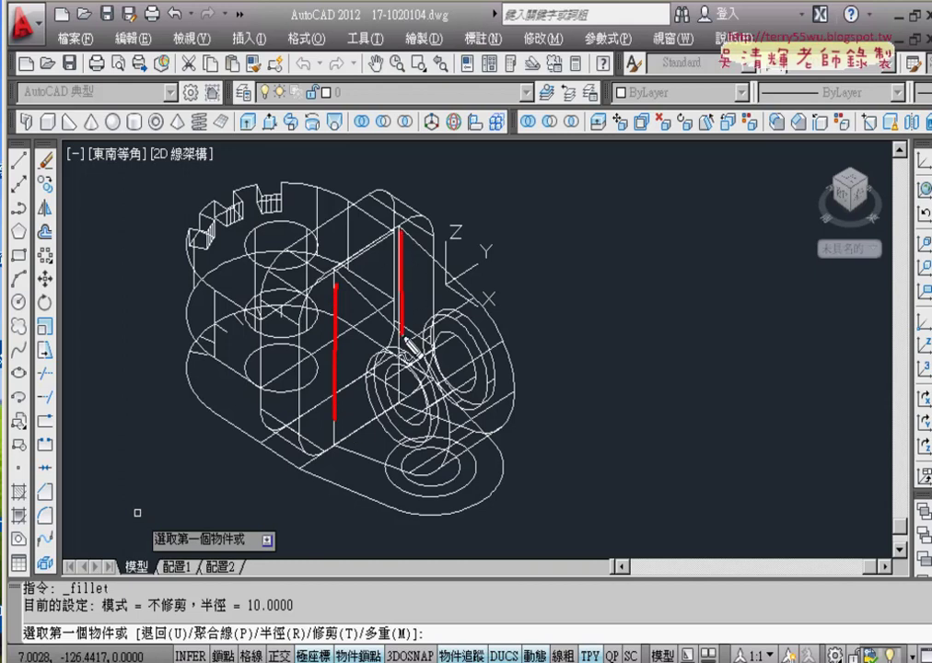
{"action": "left_click_drag", "start_coordinate": [274, 375], "coordinate": [362, 323]}
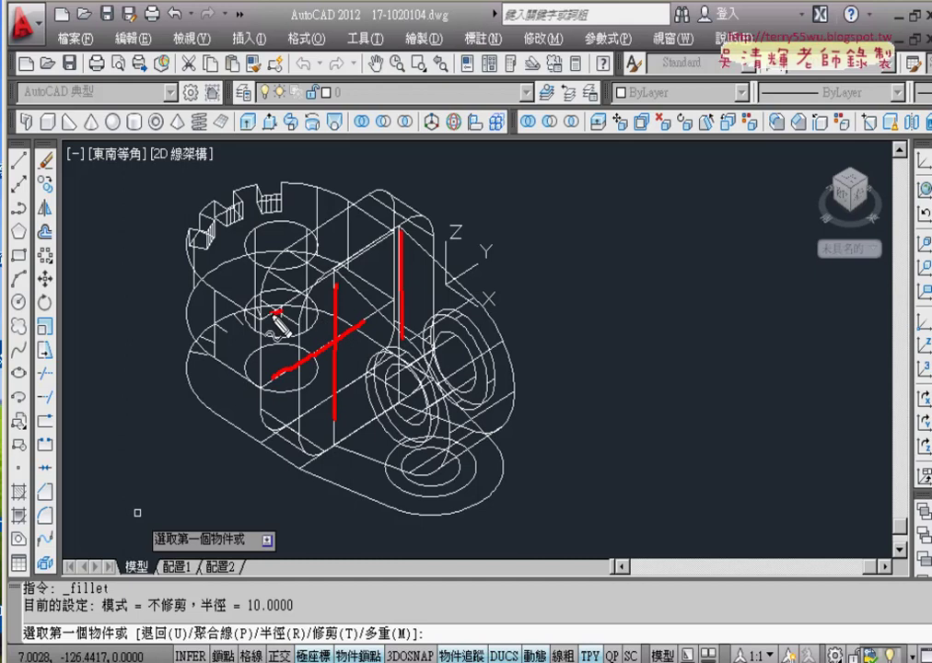
{"action": "left_click_drag", "start_coordinate": [270, 314], "coordinate": [371, 265]}
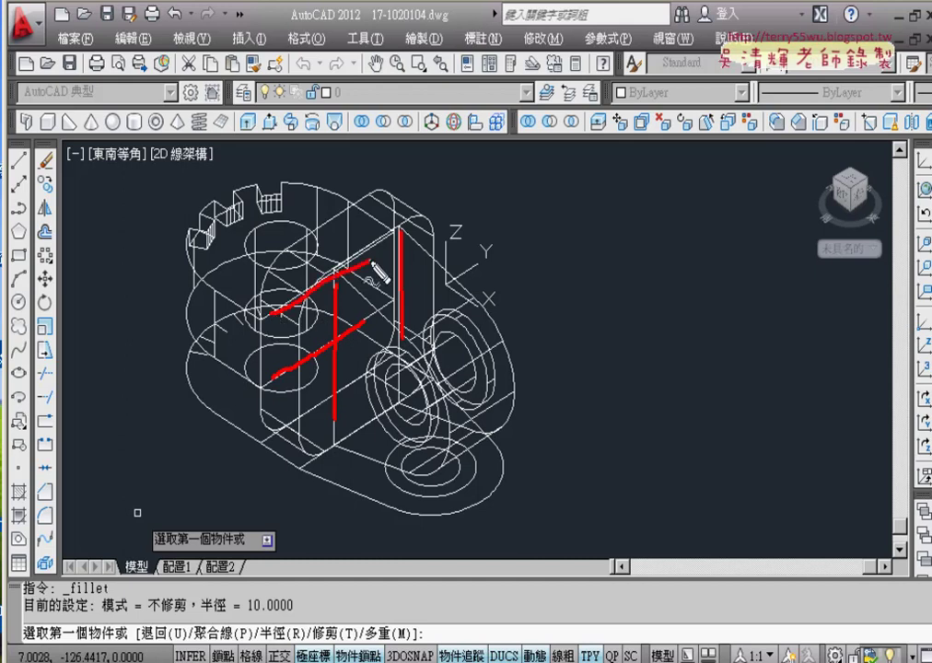
{"action": "key", "text": "Escape"}
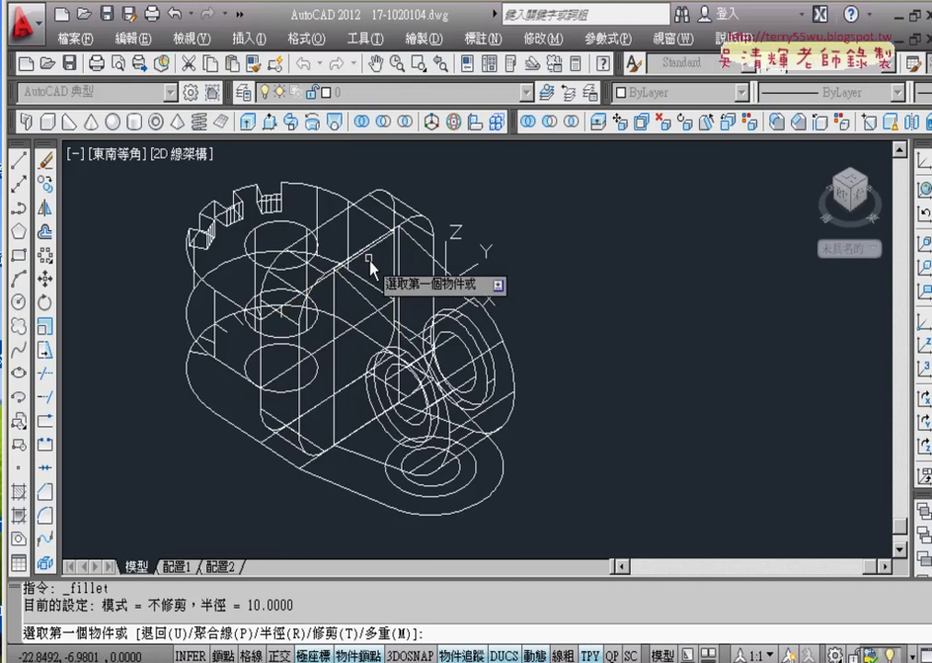
{"action": "key", "text": "Escape"}
{"action": "left_click", "coordinate": [184, 154]}
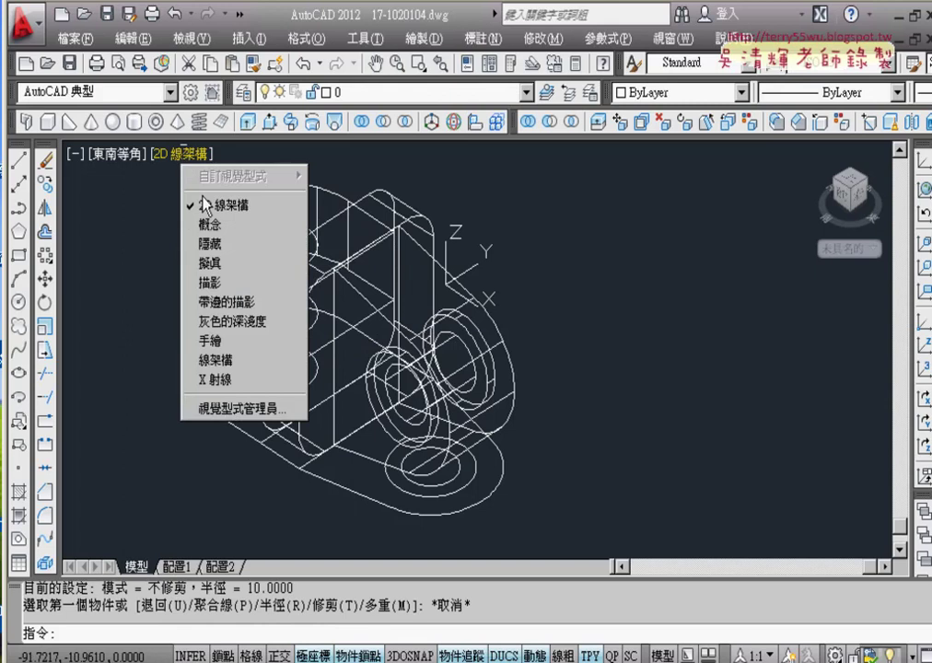
Shade the model in Conceptual and union all 19 bracket parts into one solid.
{"action": "left_click", "coordinate": [210, 224]}
{"action": "scroll", "coordinate": [506, 396], "scroll_direction": "down", "scroll_amount": 1}
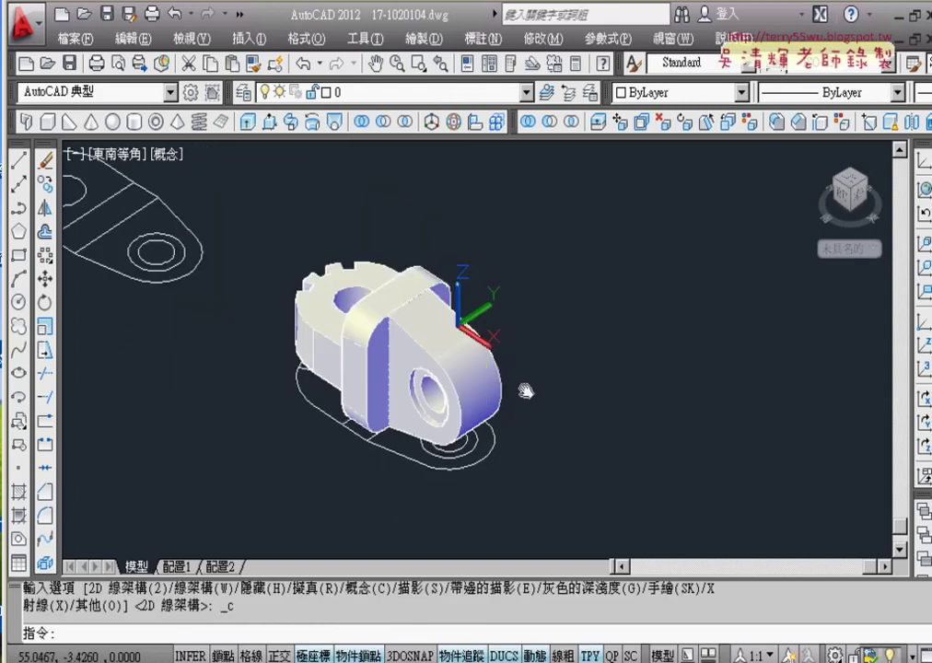
{"action": "middle_click_drag", "start_coordinate": [524, 392], "coordinate": [336, 406]}
{"action": "left_click", "coordinate": [231, 386]}
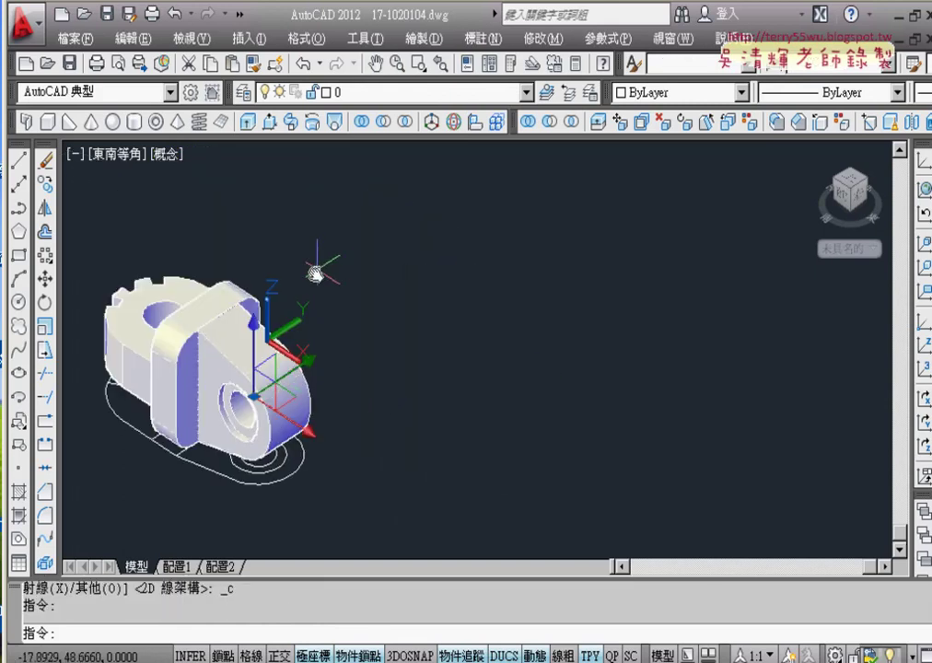
{"action": "left_click", "coordinate": [349, 227]}
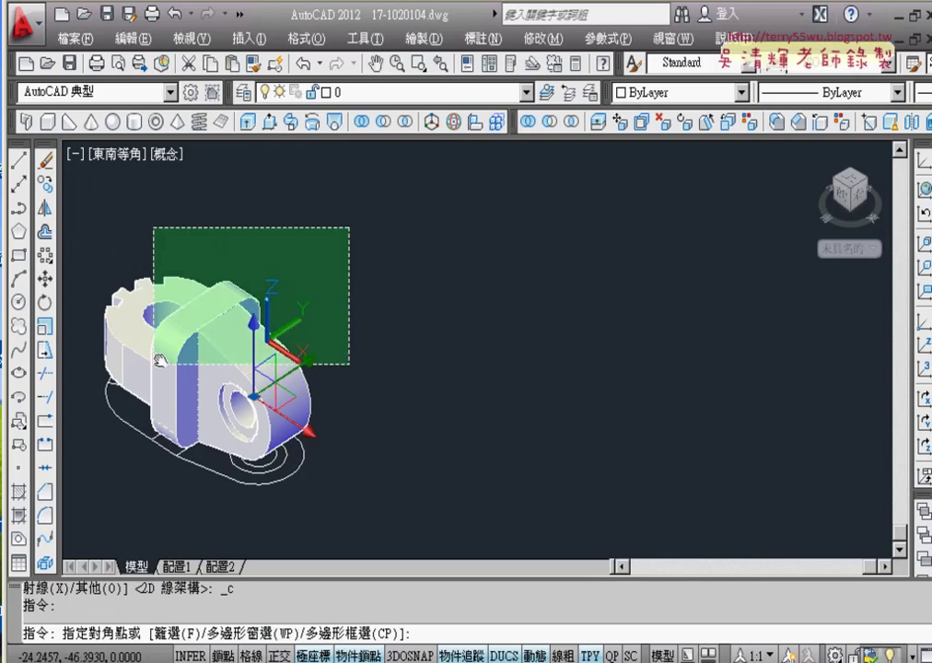
{"action": "left_click", "coordinate": [83, 474]}
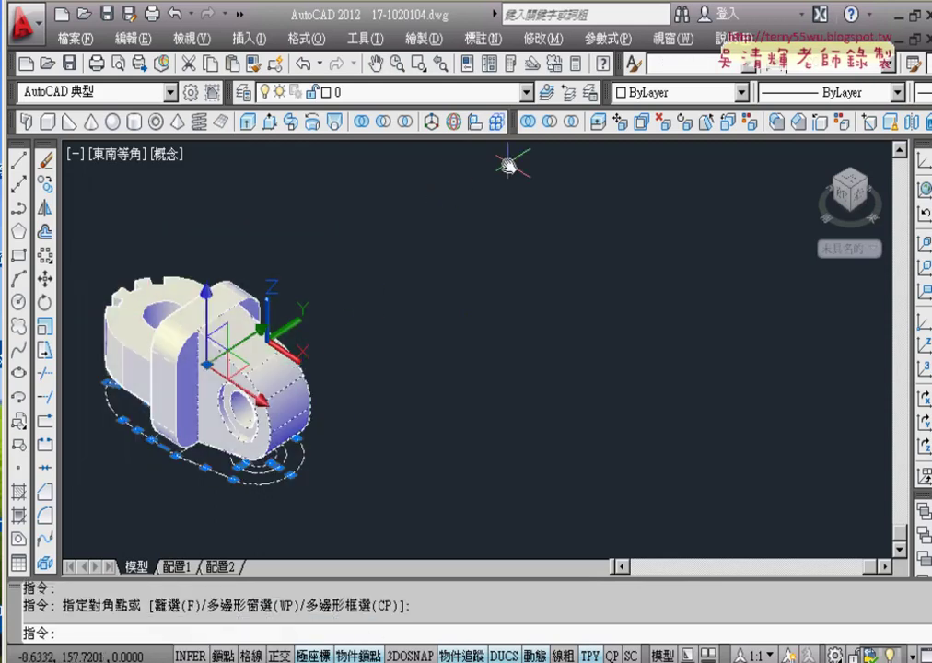
{"action": "left_click", "coordinate": [529, 121]}
{"action": "left_click", "coordinate": [459, 230]}
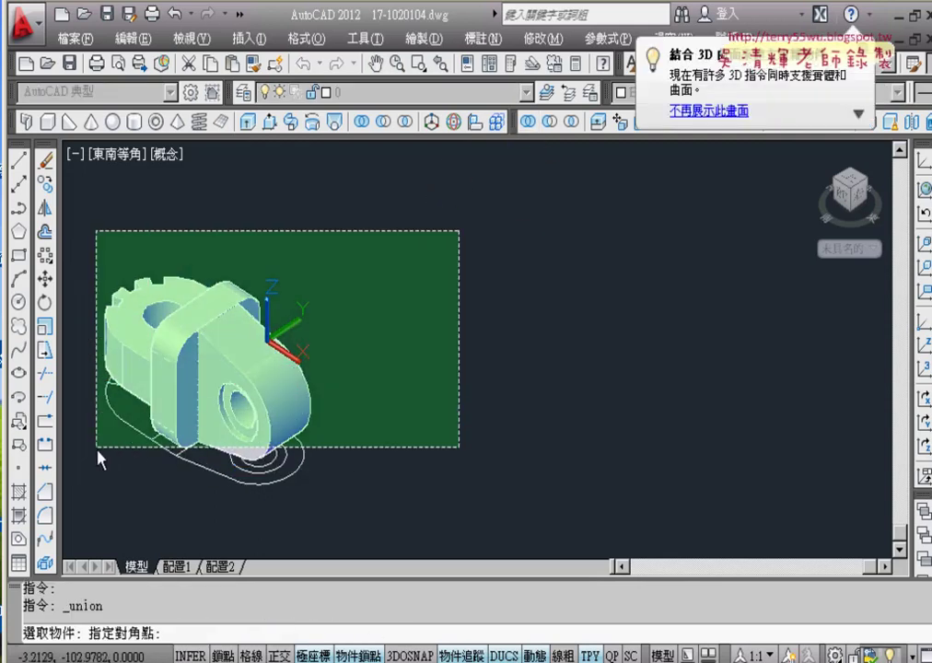
{"action": "left_click", "coordinate": [99, 450]}
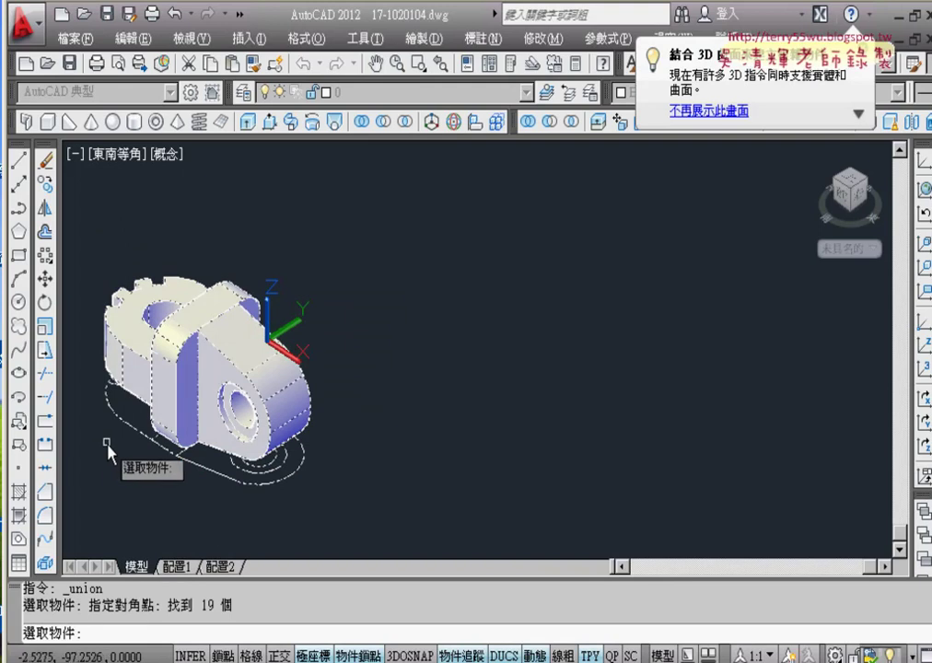
{"action": "key", "text": "Return"}
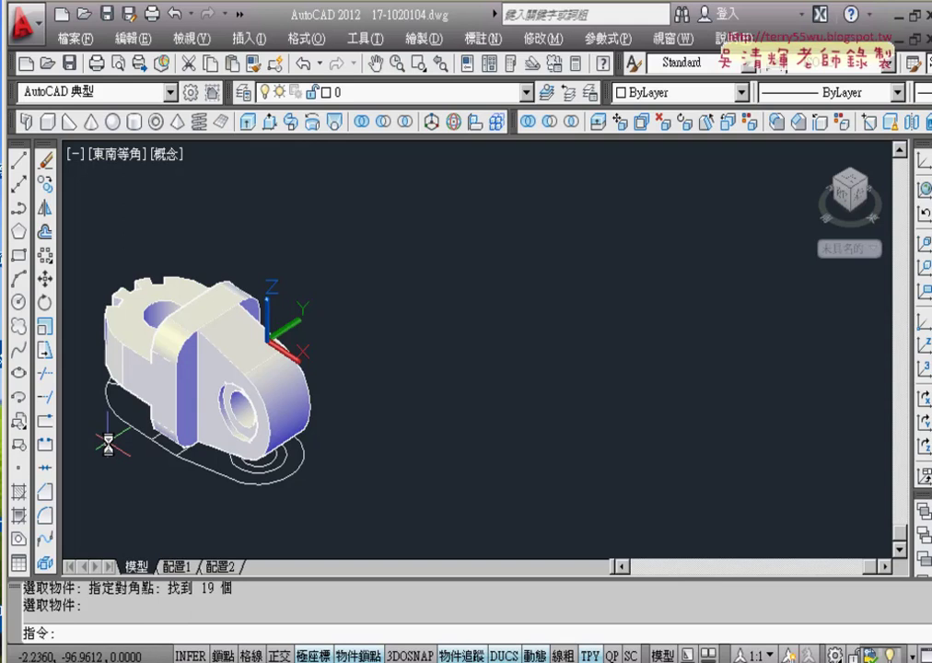
Move the merged bracket solid to the right, clear of the 2D sketch.
{"action": "left_click", "coordinate": [236, 362]}
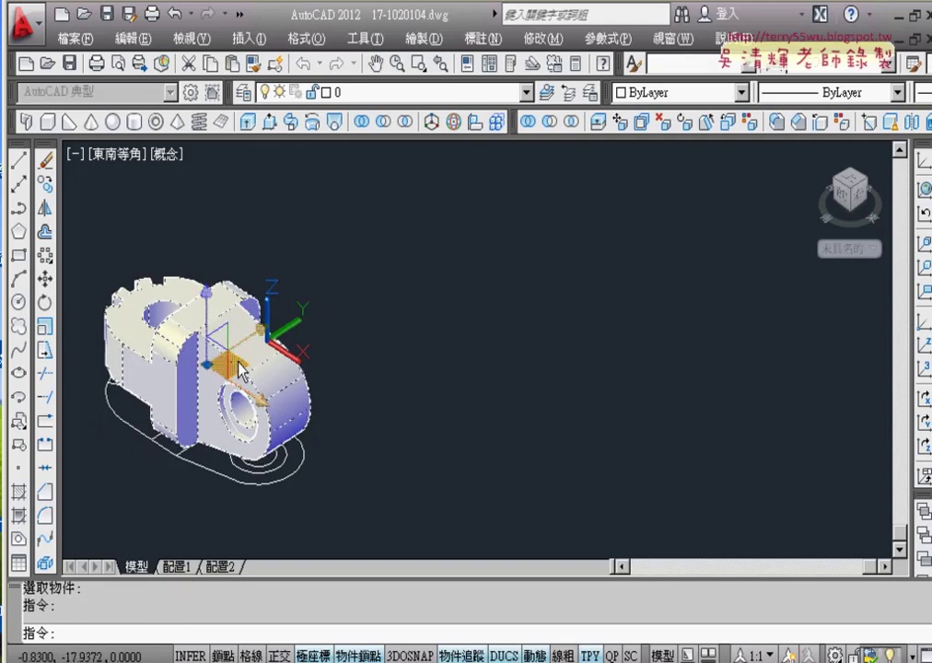
{"action": "left_click", "coordinate": [245, 366]}
{"action": "left_click", "coordinate": [637, 348]}
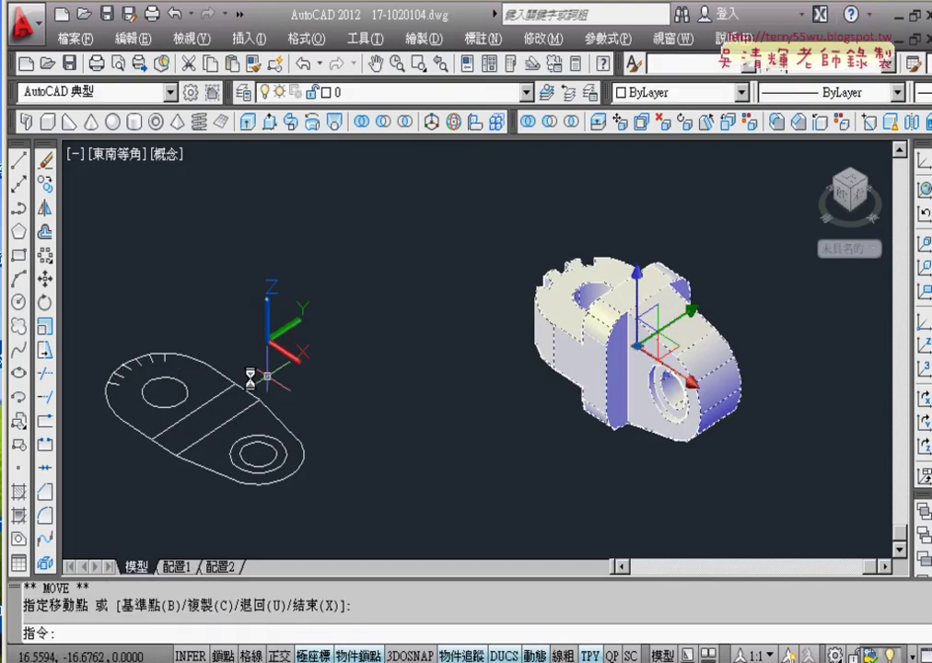
{"action": "key", "text": "Escape"}
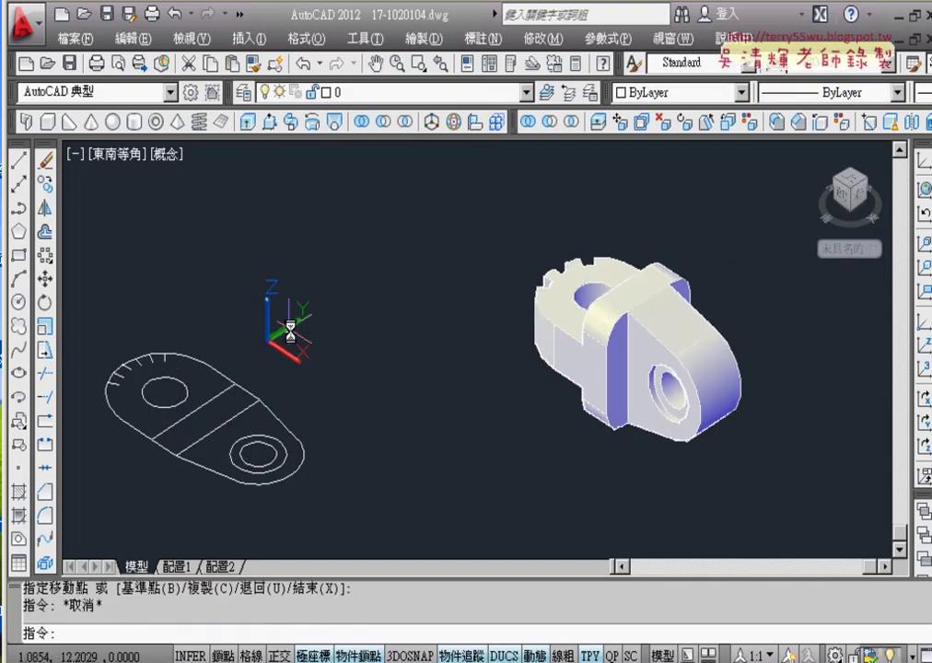
Erase the leftover 2D sketch outlines and recentre the solid in the view.
{"action": "left_click", "coordinate": [357, 242]}
{"action": "left_click", "coordinate": [84, 527]}
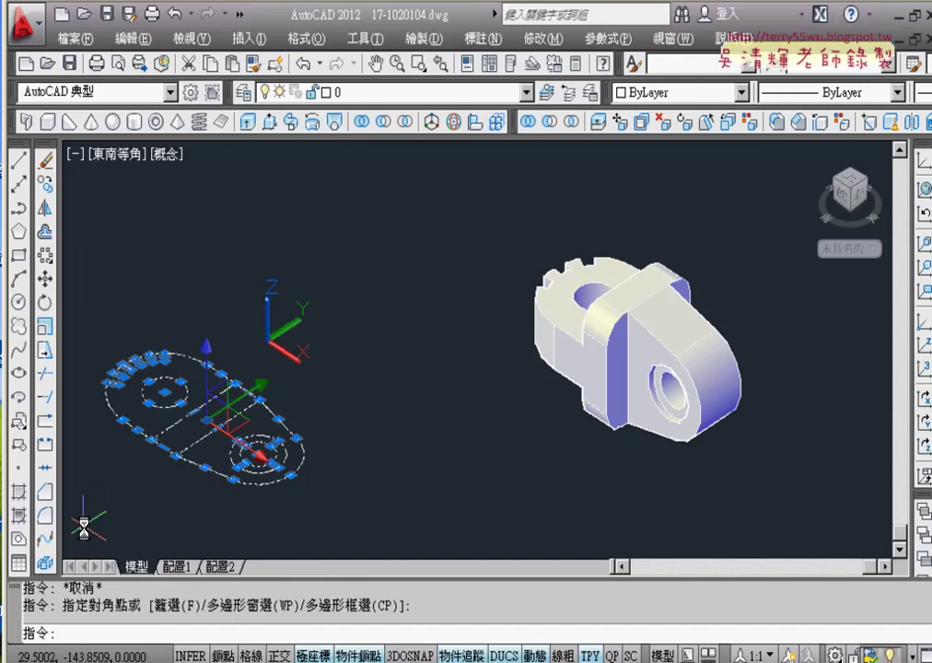
{"action": "key", "text": "Delete"}
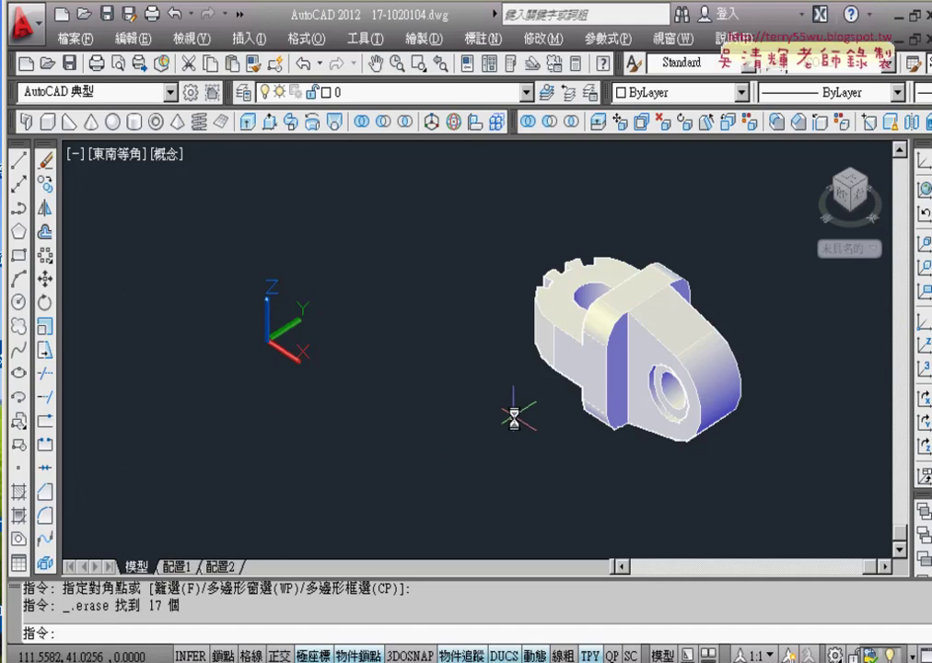
{"action": "middle_click_drag", "start_coordinate": [512, 417], "coordinate": [211, 423]}
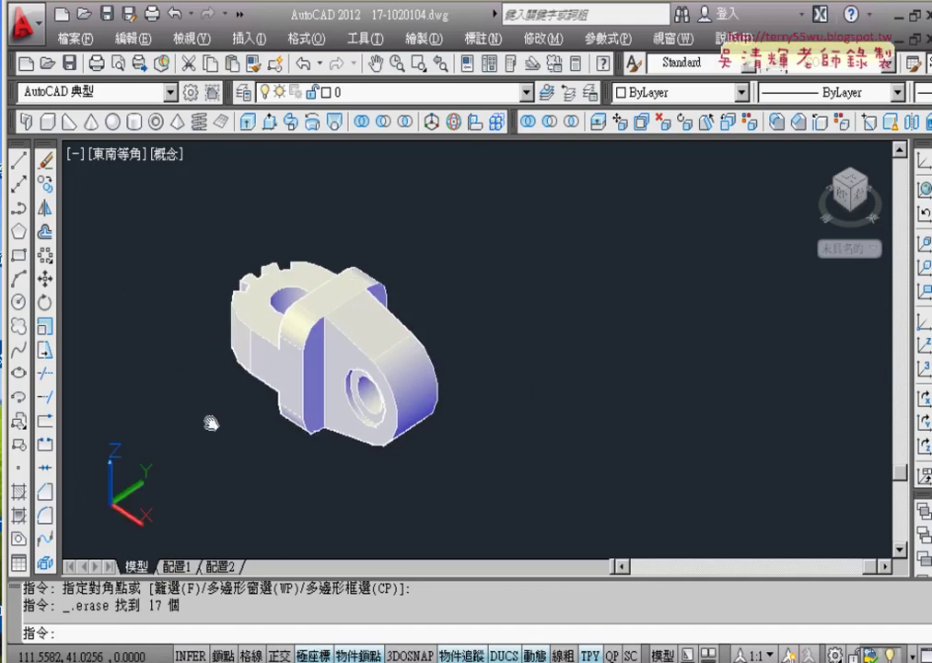
Switch the viewport to 2D Wireframe and recentre the bracket in view.
{"action": "left_click", "coordinate": [168, 153]}
{"action": "left_click", "coordinate": [191, 210]}
{"action": "scroll", "coordinate": [312, 426], "scroll_direction": "up", "scroll_amount": 2}
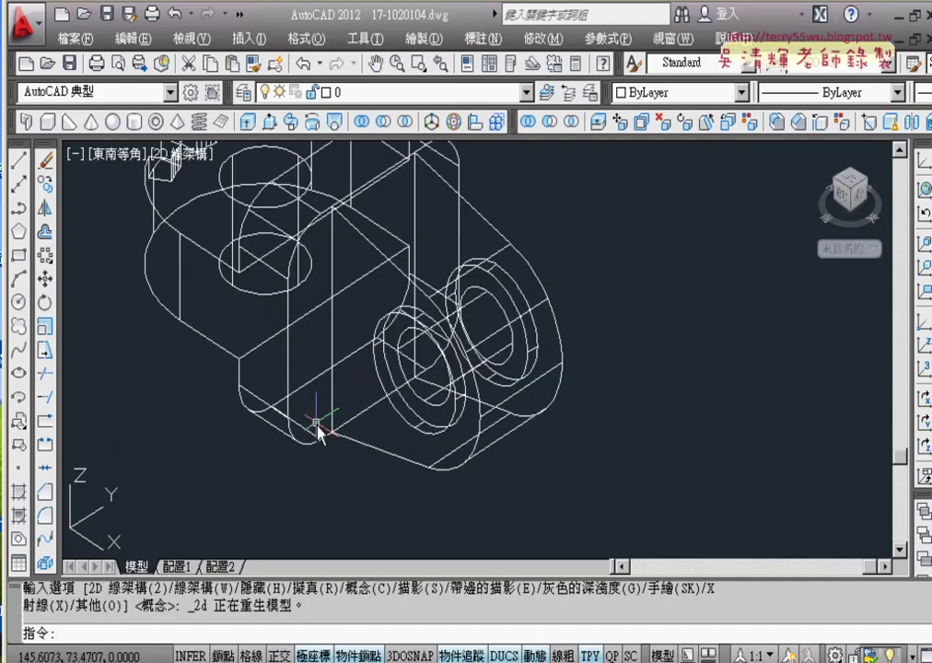
{"action": "scroll", "coordinate": [309, 422], "scroll_direction": "up", "scroll_amount": 1}
{"action": "scroll", "coordinate": [310, 420], "scroll_direction": "up", "scroll_amount": 1}
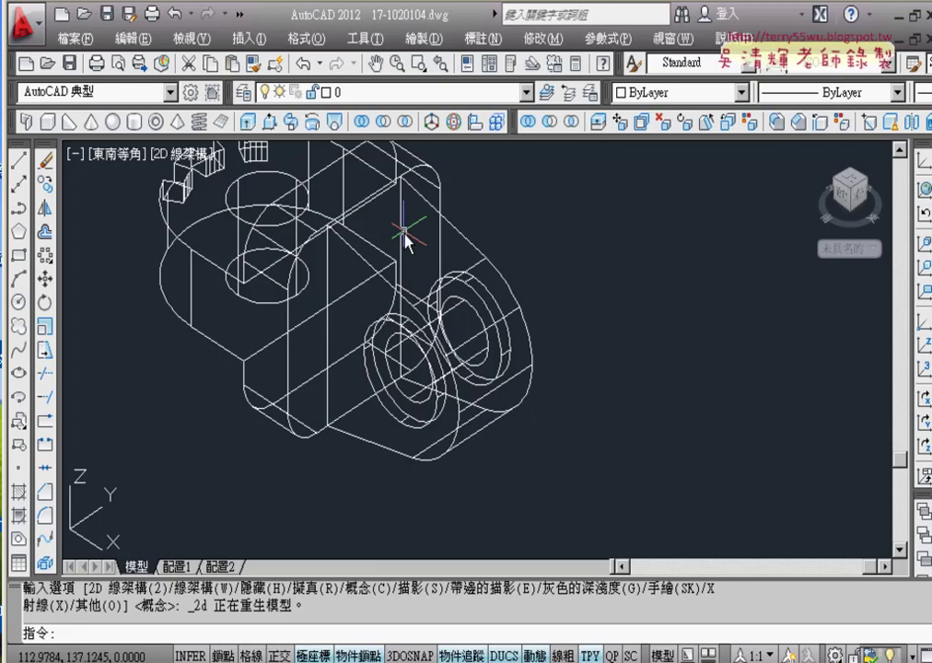
{"action": "middle_click_drag", "start_coordinate": [410, 235], "coordinate": [385, 282]}
{"action": "scroll", "coordinate": [385, 282], "scroll_direction": "up", "scroll_amount": 1}
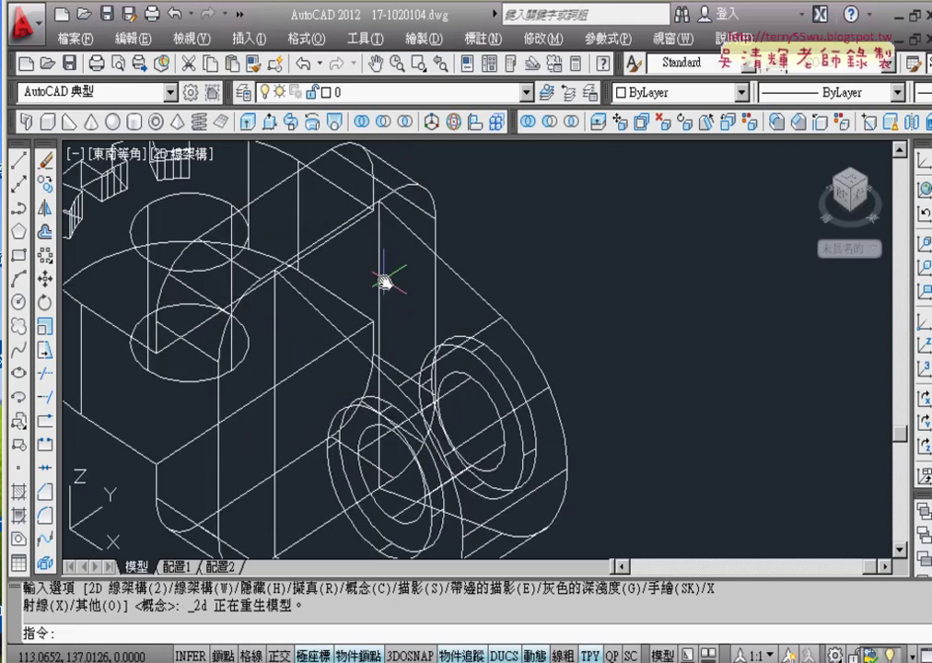
{"action": "scroll", "coordinate": [387, 282], "scroll_direction": "down", "scroll_amount": 2}
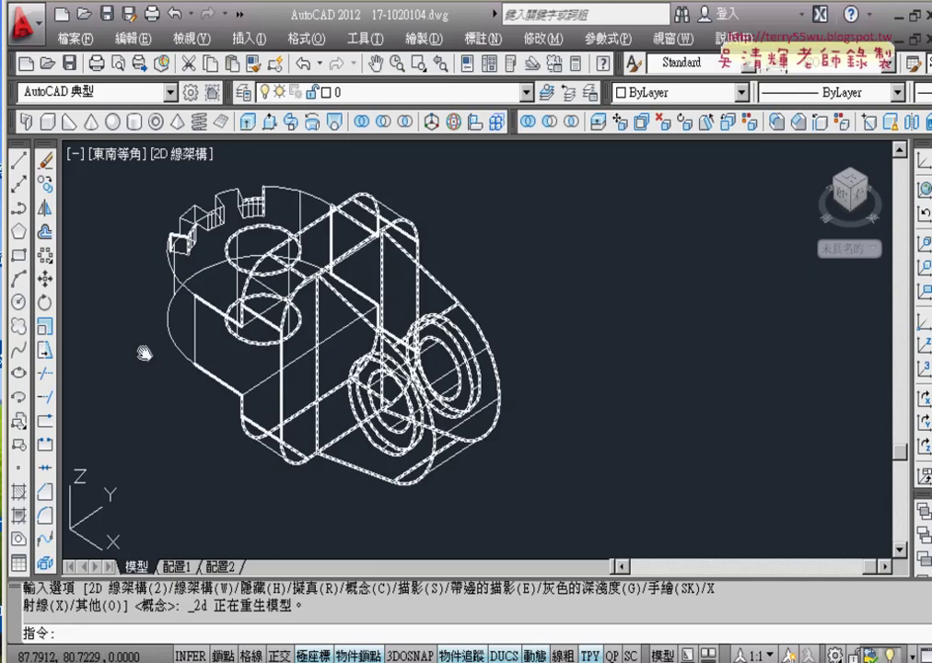
Fillet the selected bracket edges, including the lower front edge, with radius 2.
{"action": "left_click", "coordinate": [44, 516]}
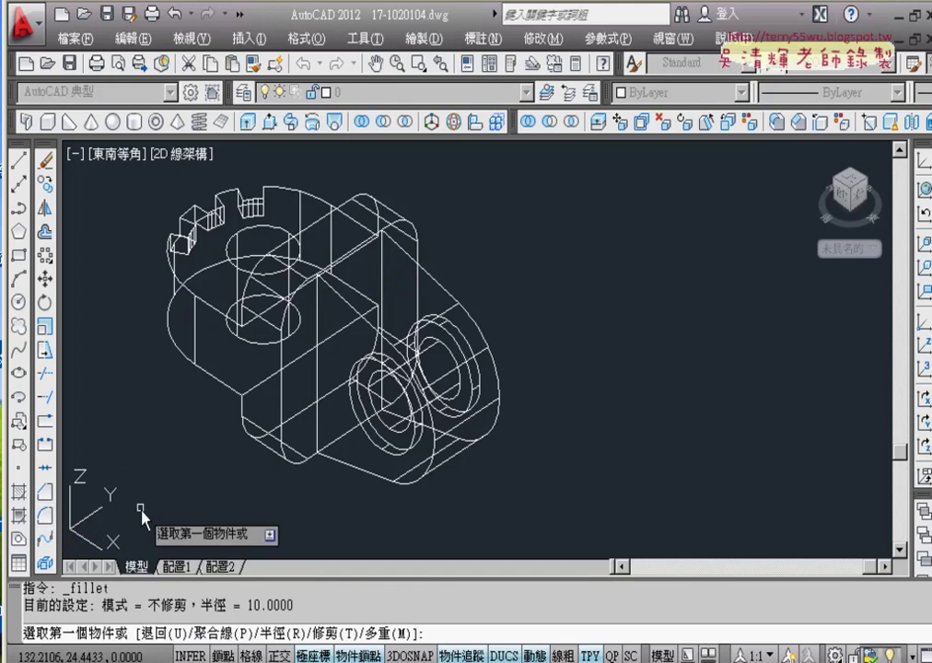
{"action": "left_click", "coordinate": [330, 375]}
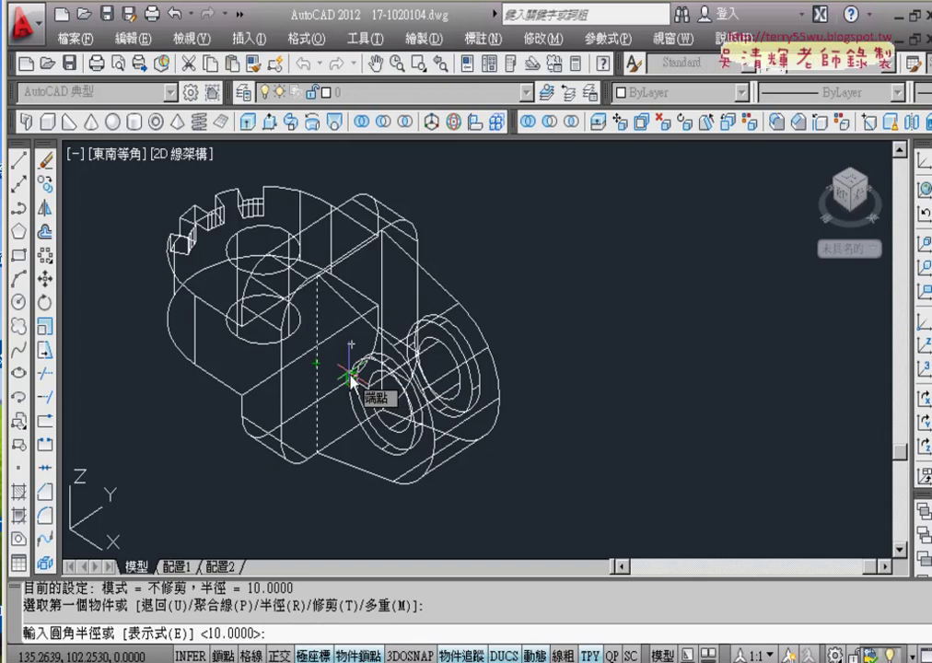
{"action": "type", "text": "2"}
{"action": "key", "text": "Return"}
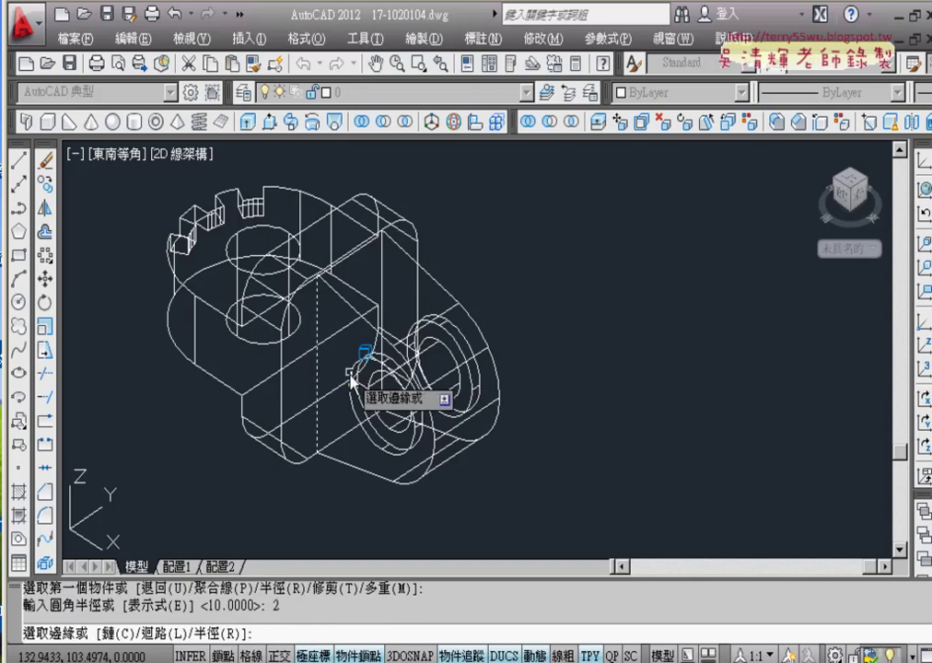
{"action": "left_click", "coordinate": [388, 259]}
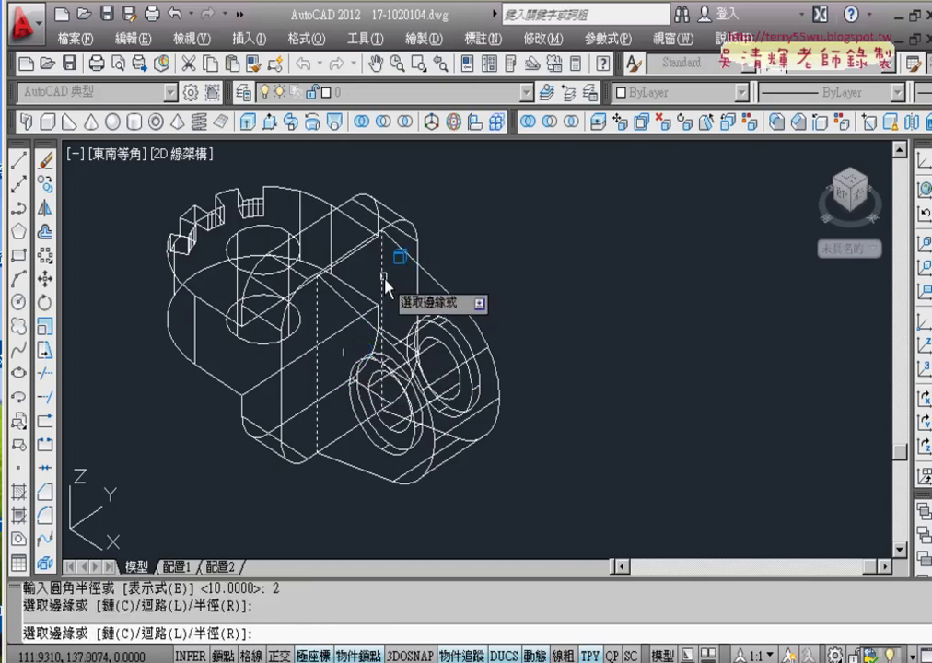
{"action": "left_click", "coordinate": [267, 372]}
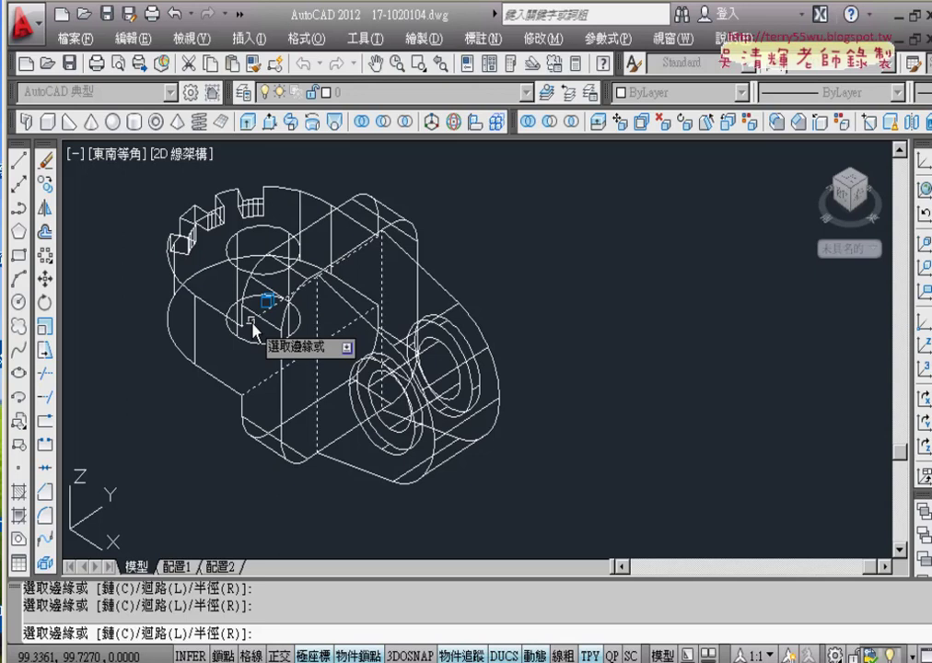
{"action": "key", "text": "Return"}
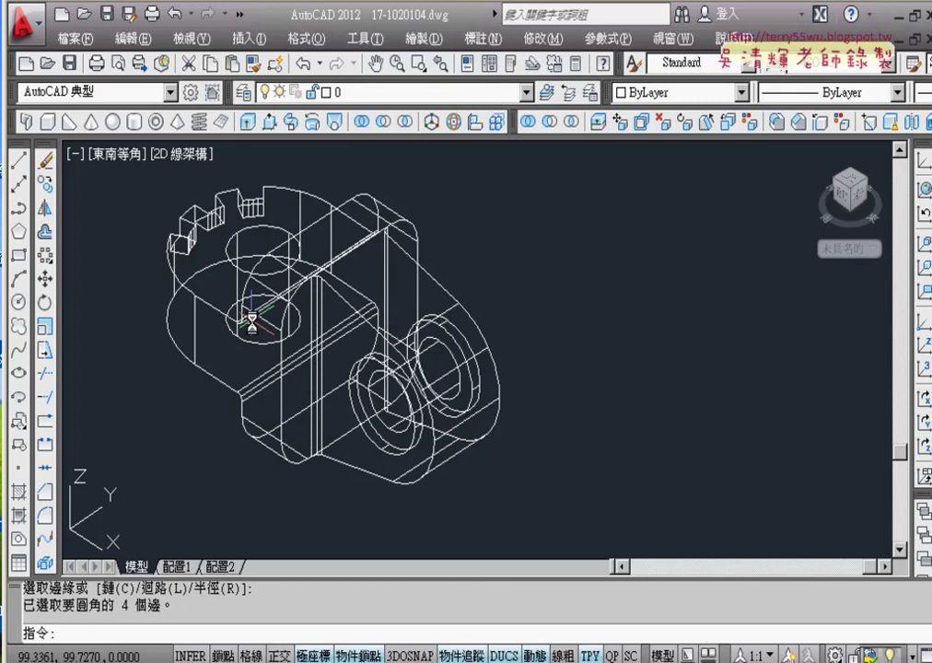
{"action": "left_click", "coordinate": [189, 155]}
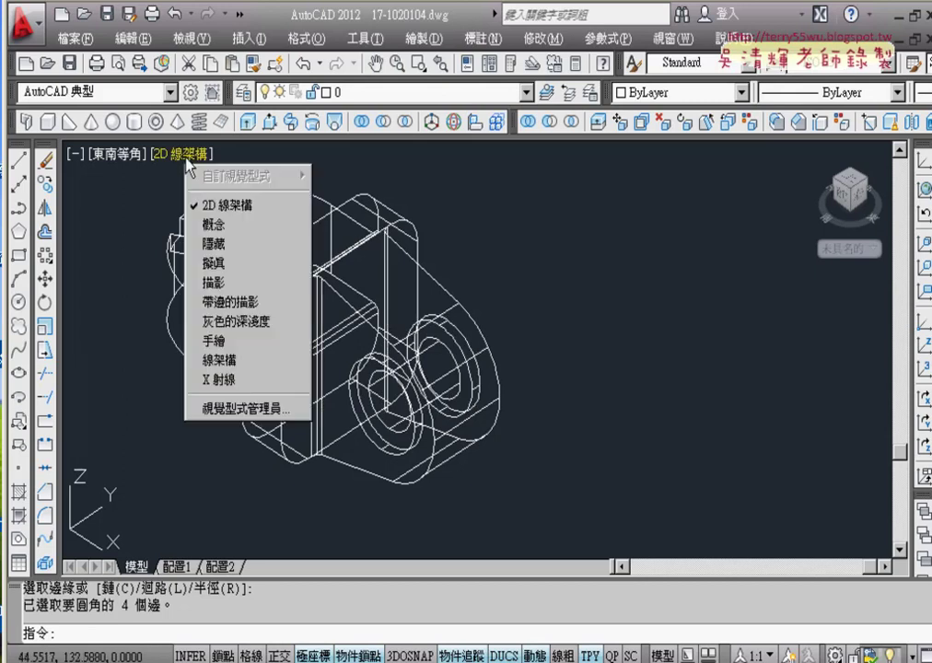
Shade the bracket in Conceptual style and orbit it to view the rounded edges from another side.
{"action": "left_click", "coordinate": [203, 224]}
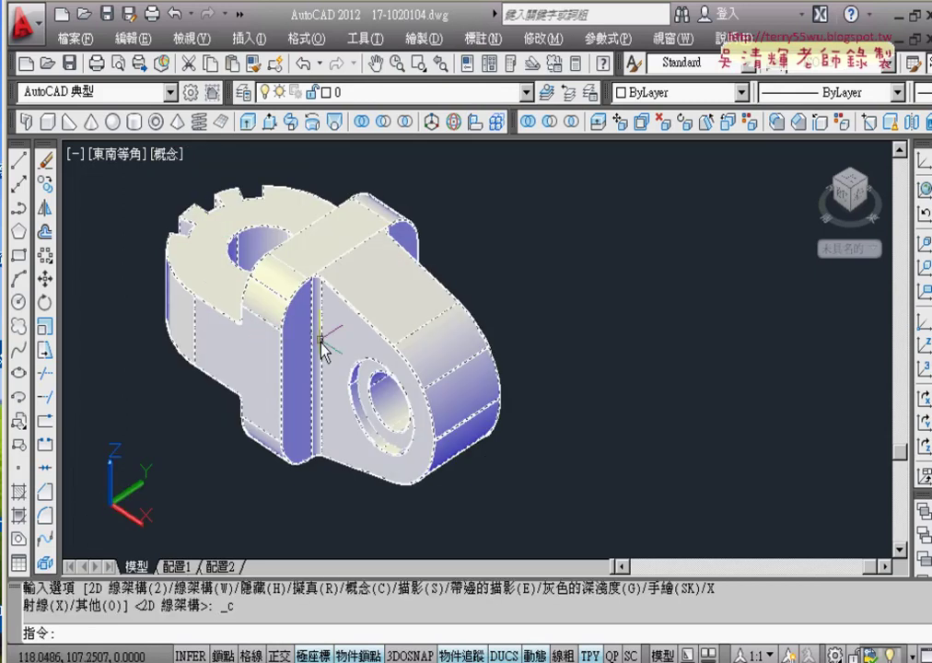
{"action": "mouse_move", "coordinate": [416, 338]}
{"action": "middle_mouse_down", "text": "shift"}
{"action": "mouse_move", "coordinate": [325, 345]}
{"action": "mouse_move", "coordinate": [427, 389]}
{"action": "mouse_move", "coordinate": [547, 401]}
{"action": "mouse_move", "coordinate": [562, 383]}
{"action": "mouse_move", "coordinate": [550, 353]}
{"action": "mouse_move", "coordinate": [339, 468]}
{"action": "mouse_move", "coordinate": [370, 345]}
{"action": "middle_mouse_up", "text": "shift"}
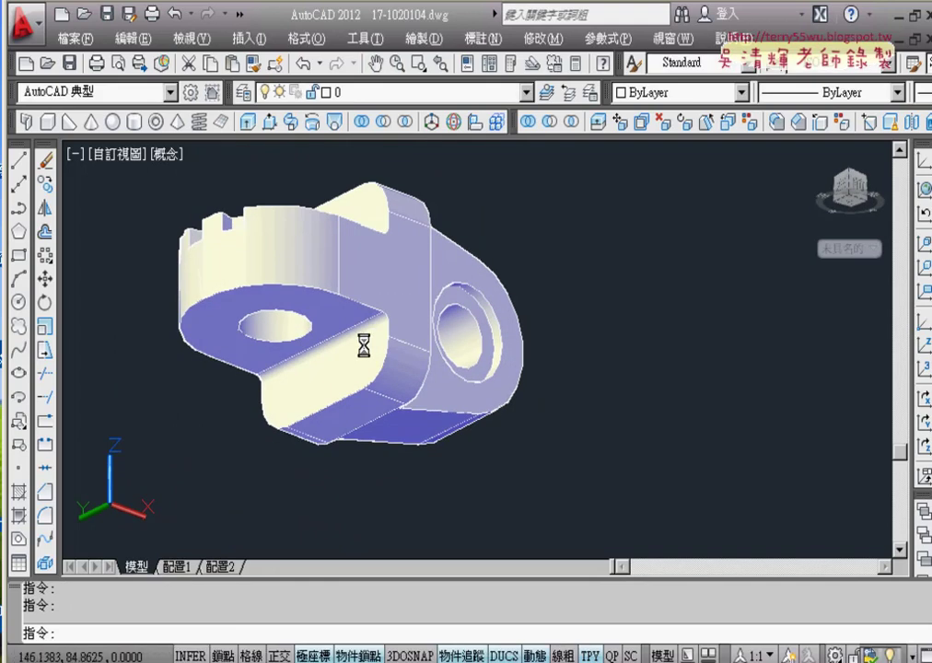